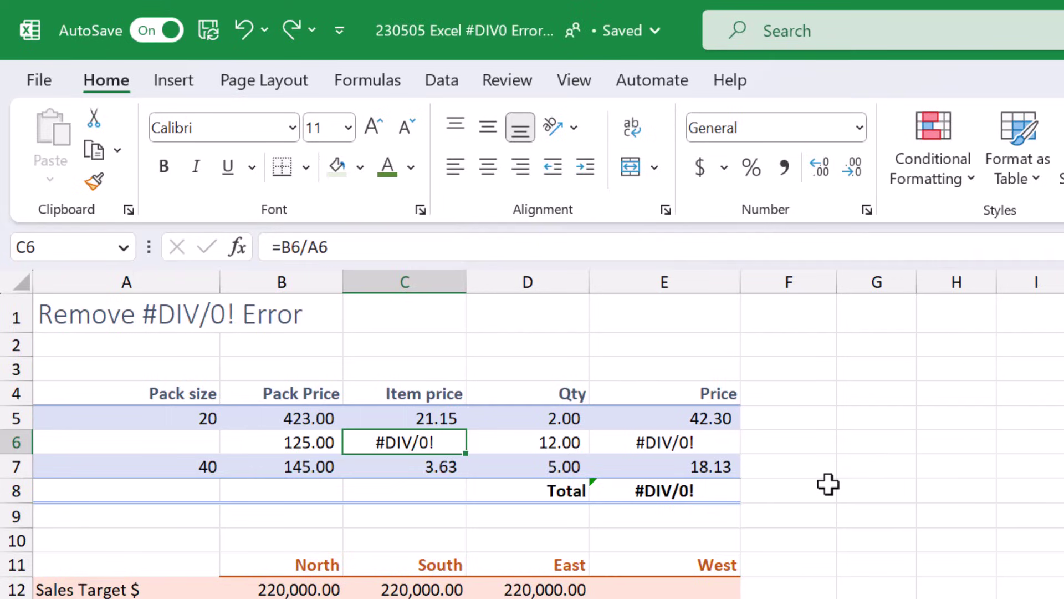
Inspect the division formula in C6, the multiplication in E6 and the Total SUM formula without changing them.
double_click(447, 442)
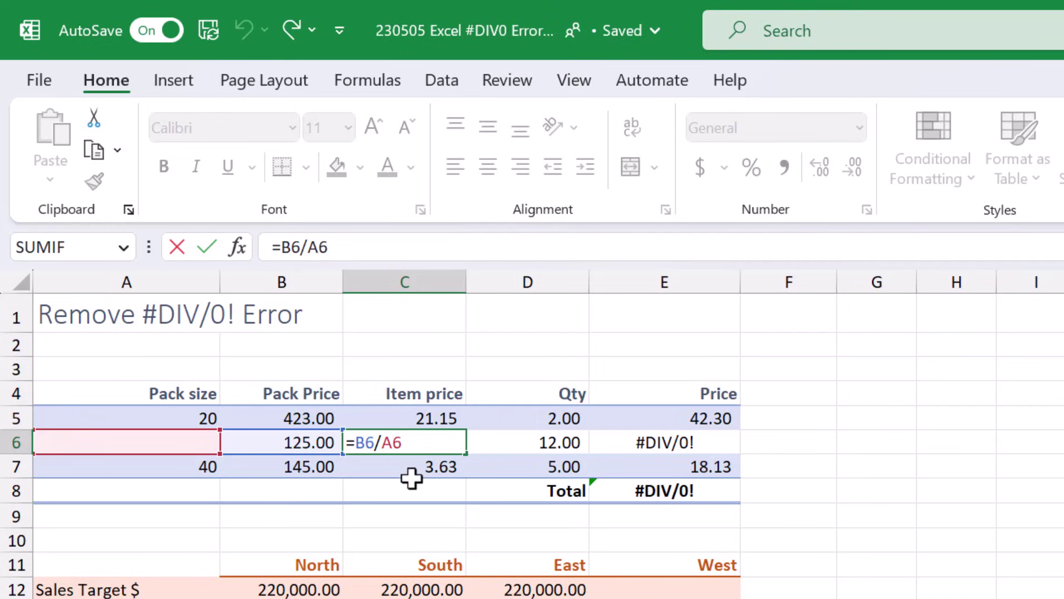
key("Return")
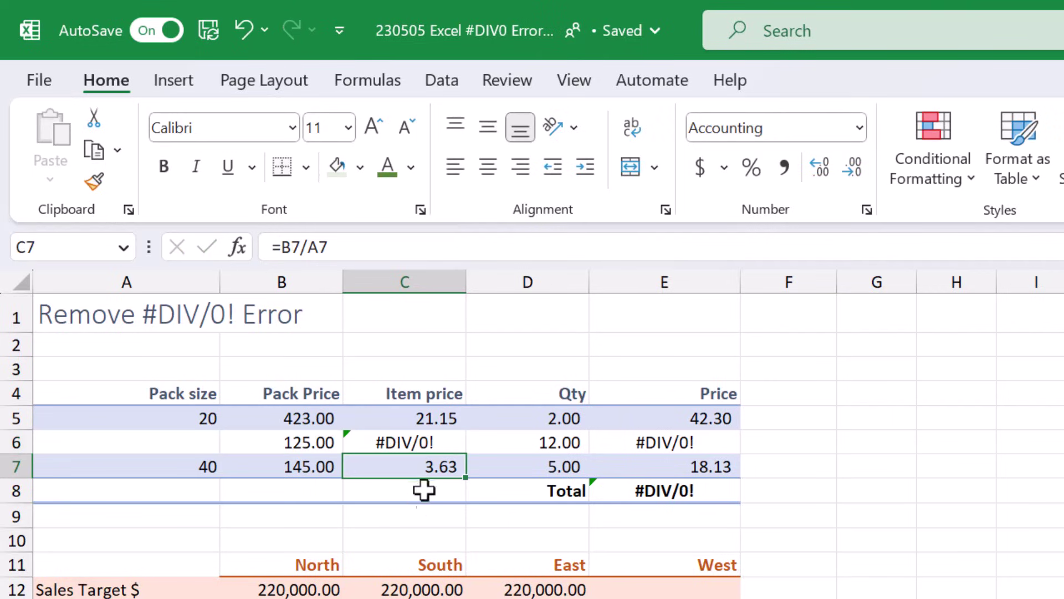
key("Up")
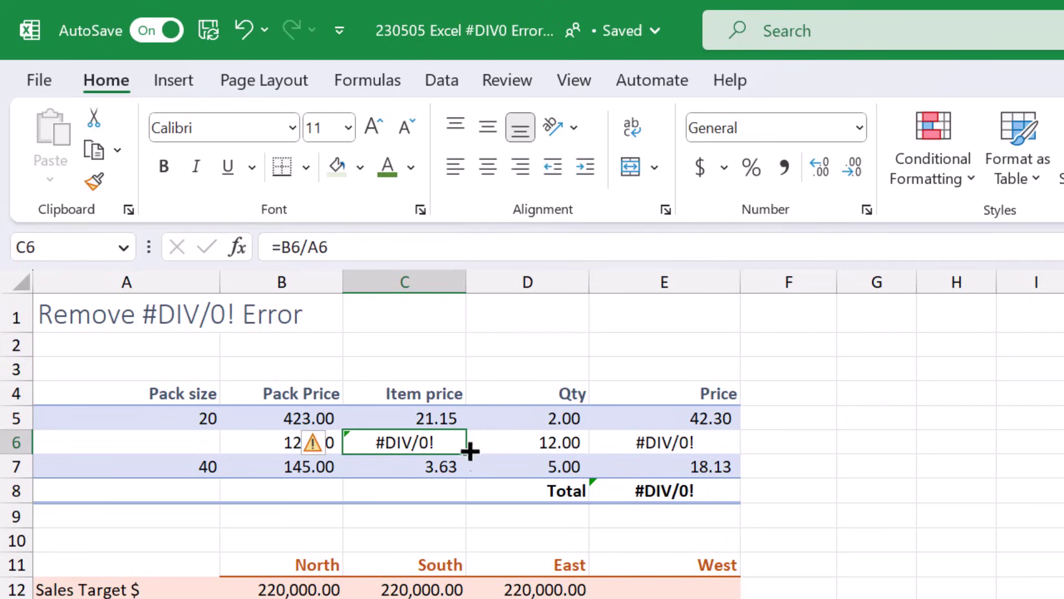
double_click(684, 442)
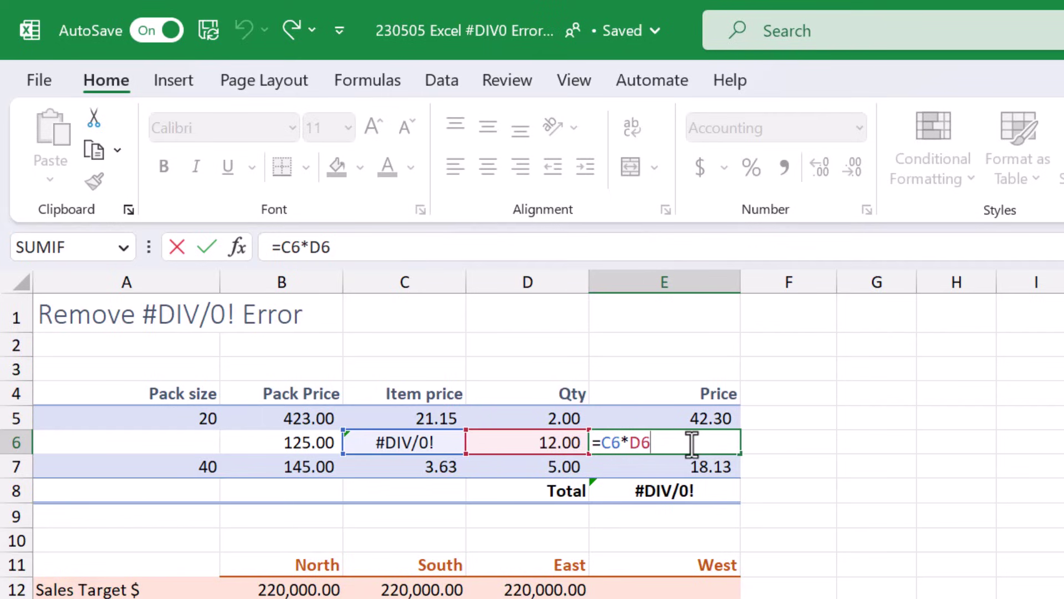
key("Escape")
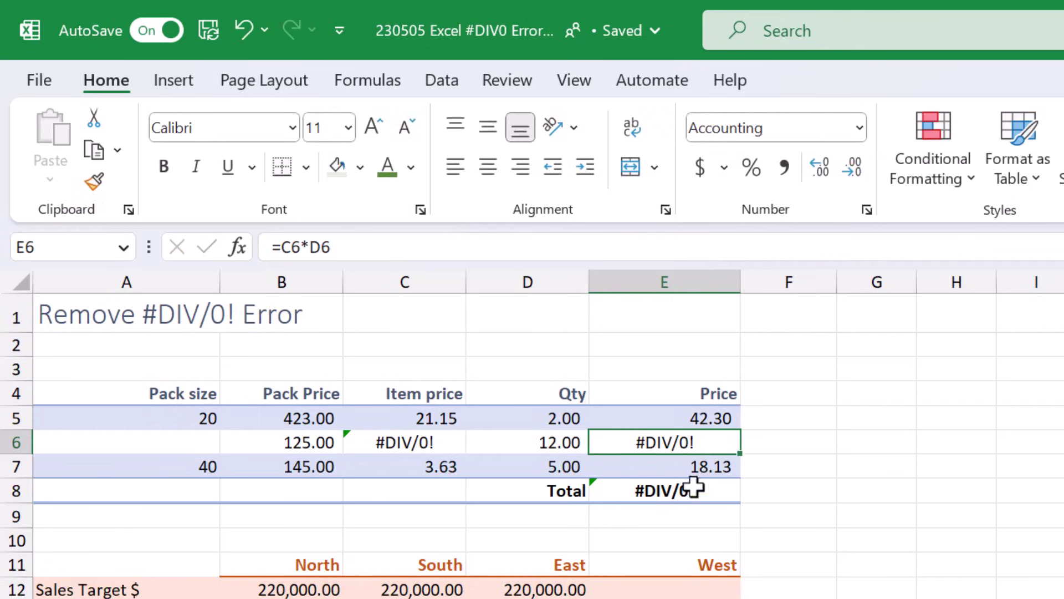
double_click(688, 490)
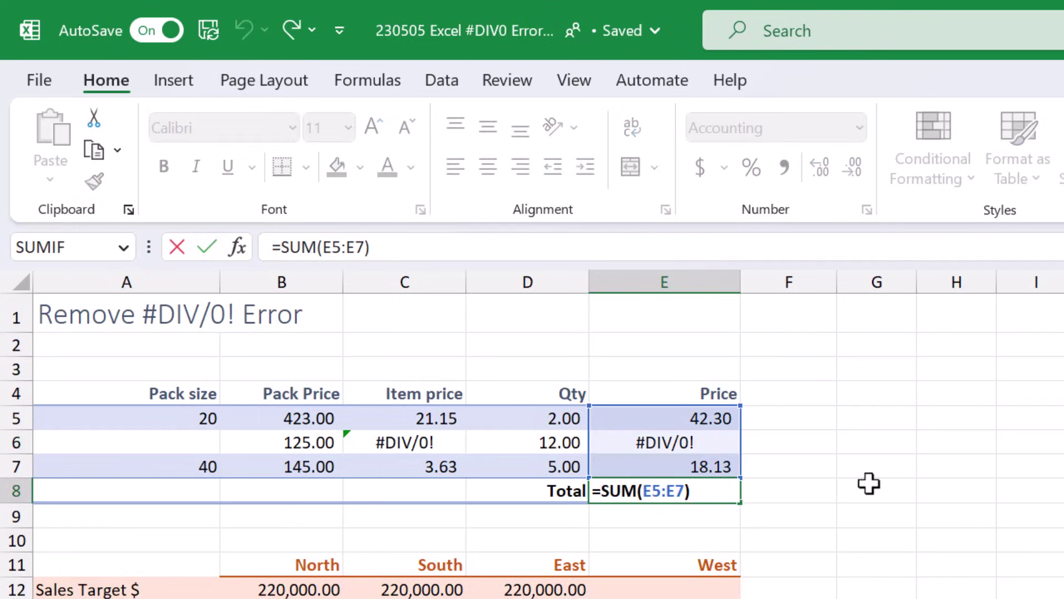
key("ctrl+Return")
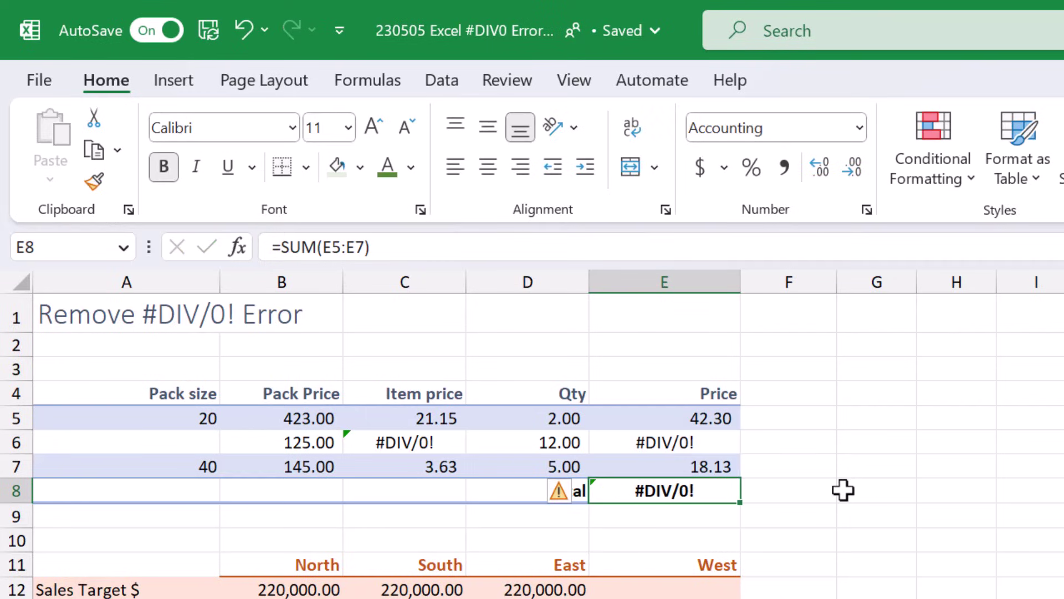
Change C6's formula to =IFERROR(B6/A6,"") so its Item price shows blank.
left_click(429, 442)
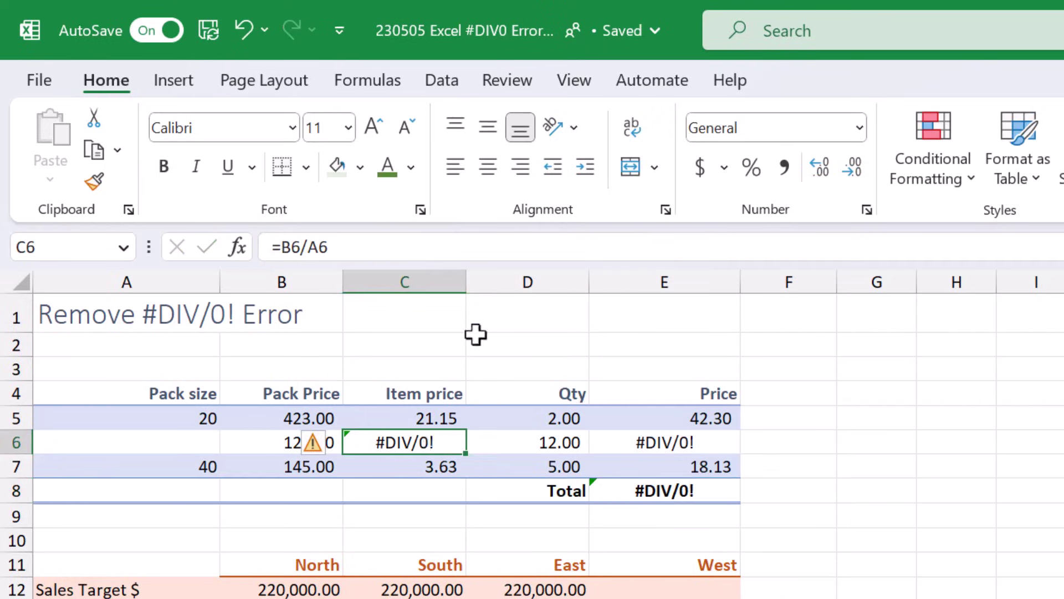
left_click(281, 246)
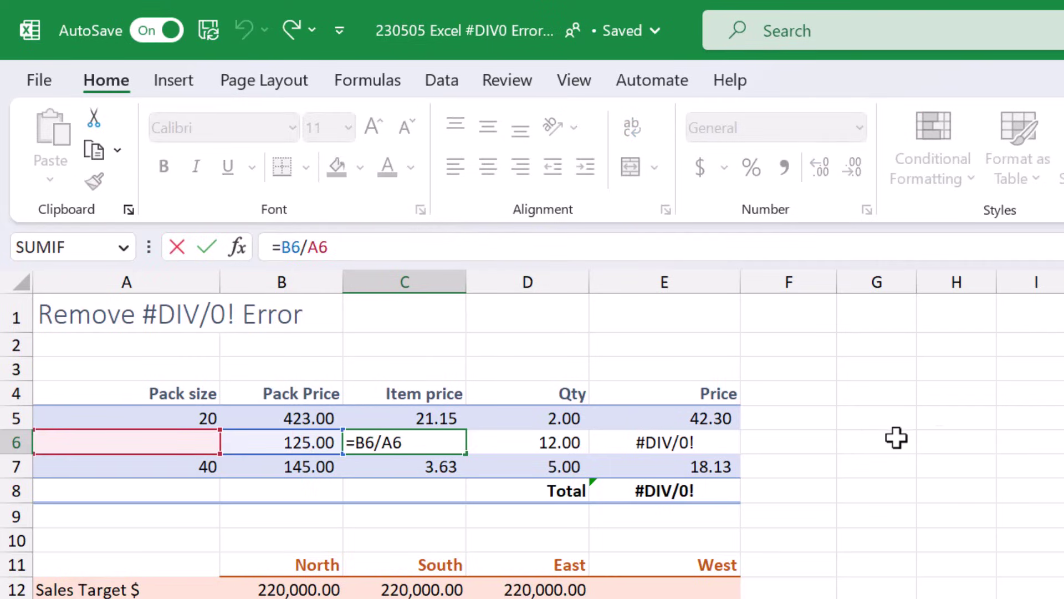
type("iferr")
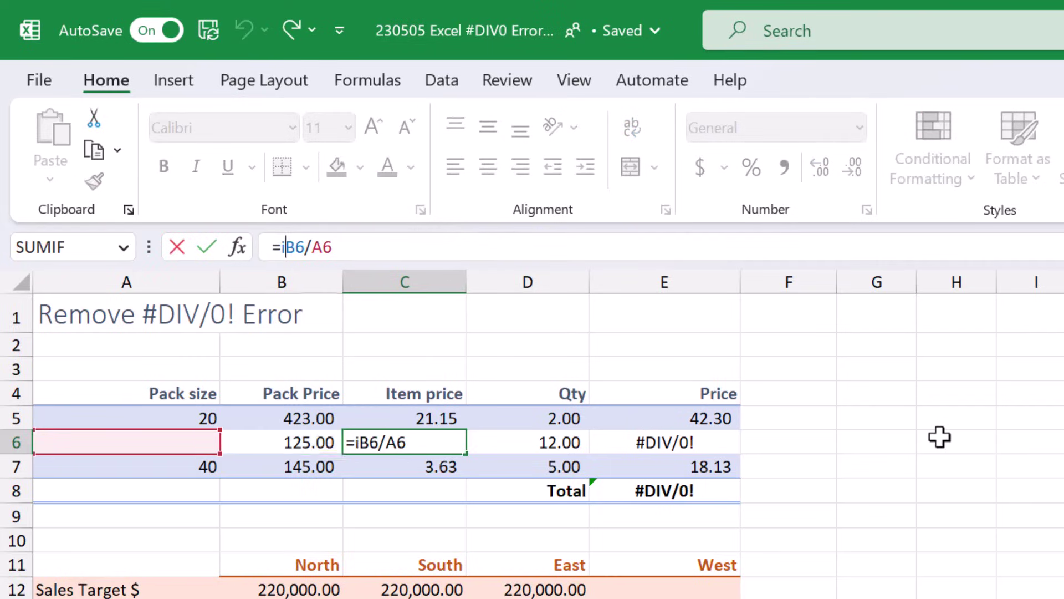
type("or")
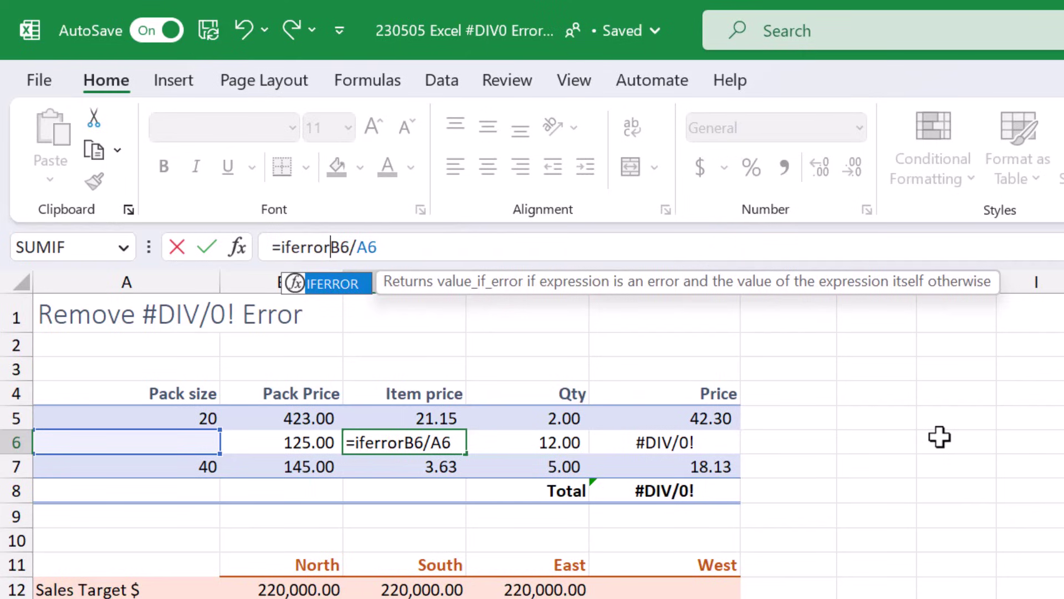
type("(")
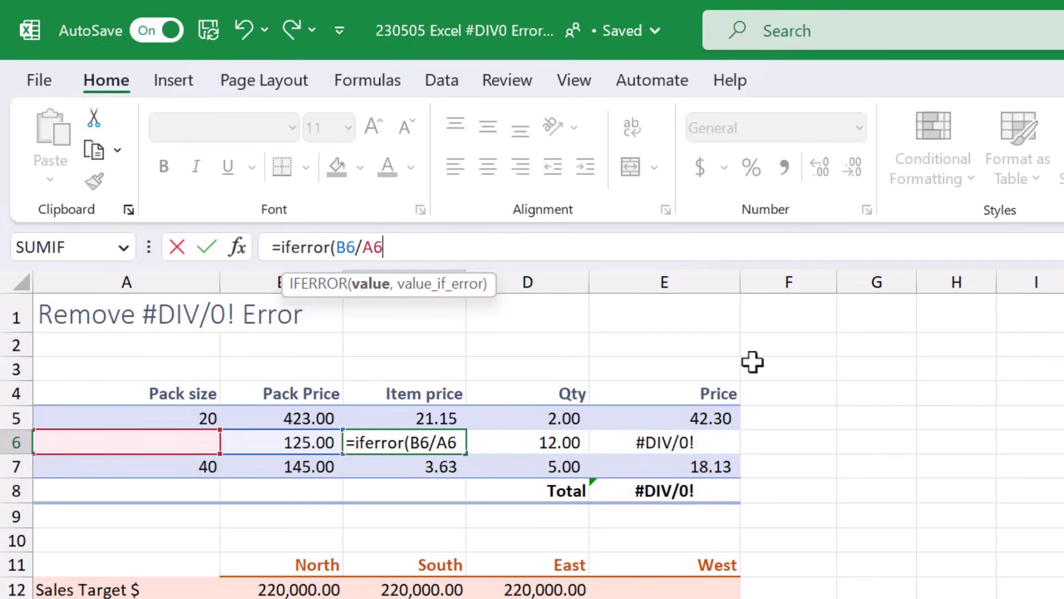
type(",\"")
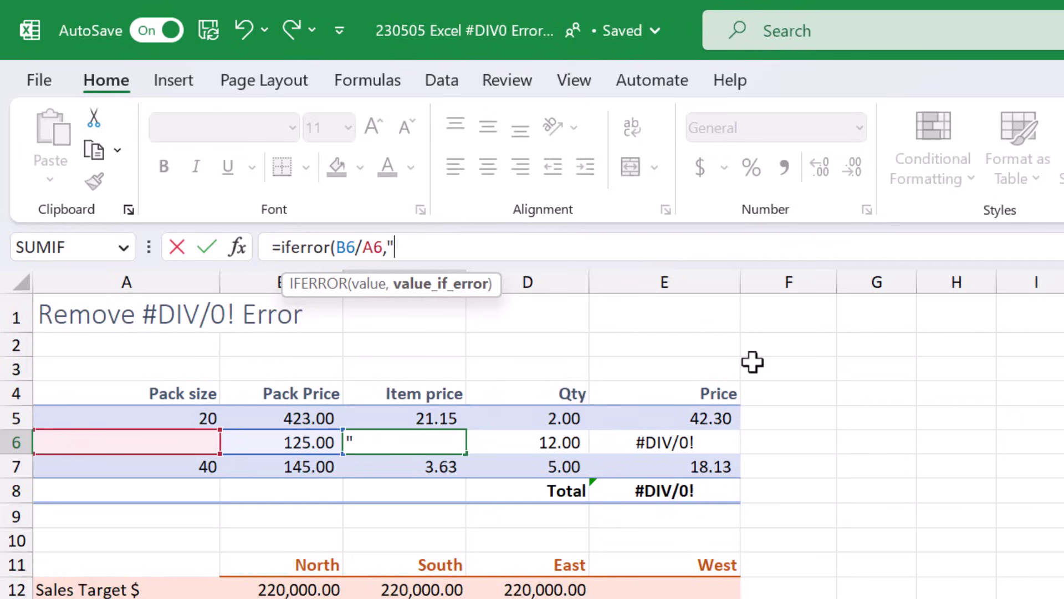
type("\")")
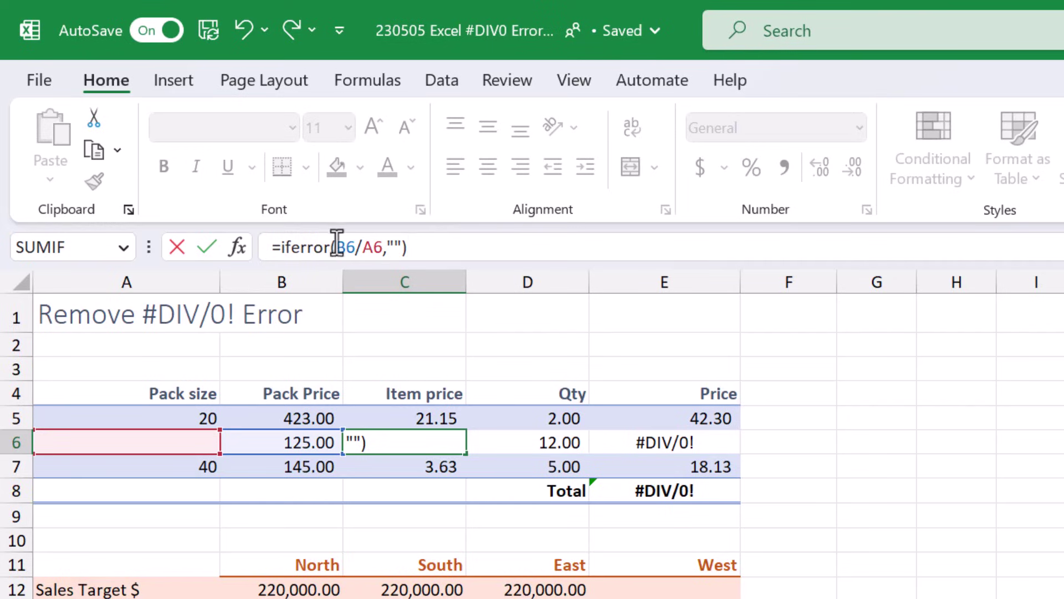
left_click_drag(336, 245, 383, 247)
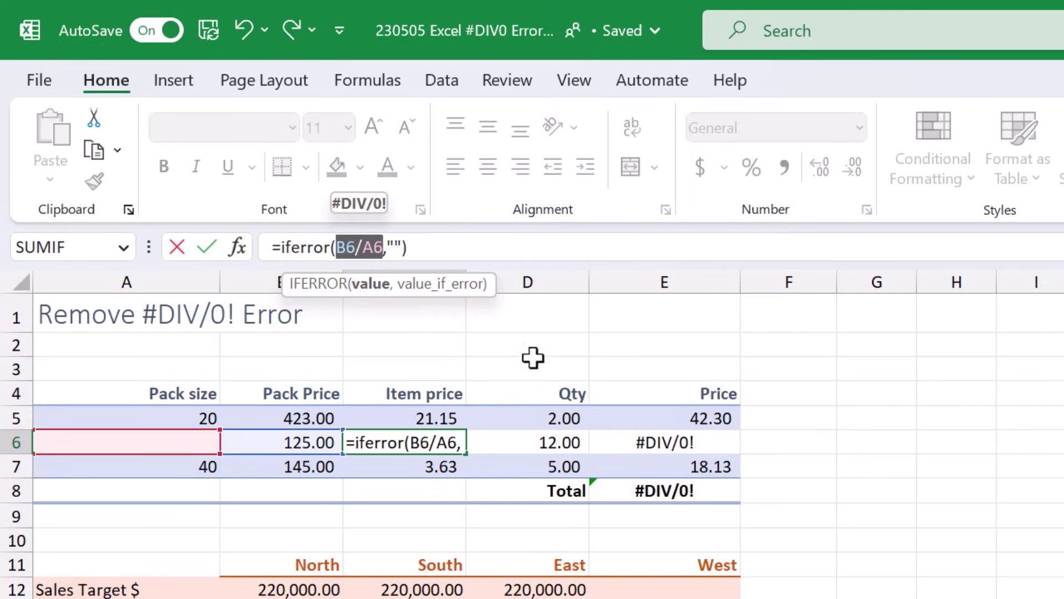
left_click_drag(386, 247, 400, 247)
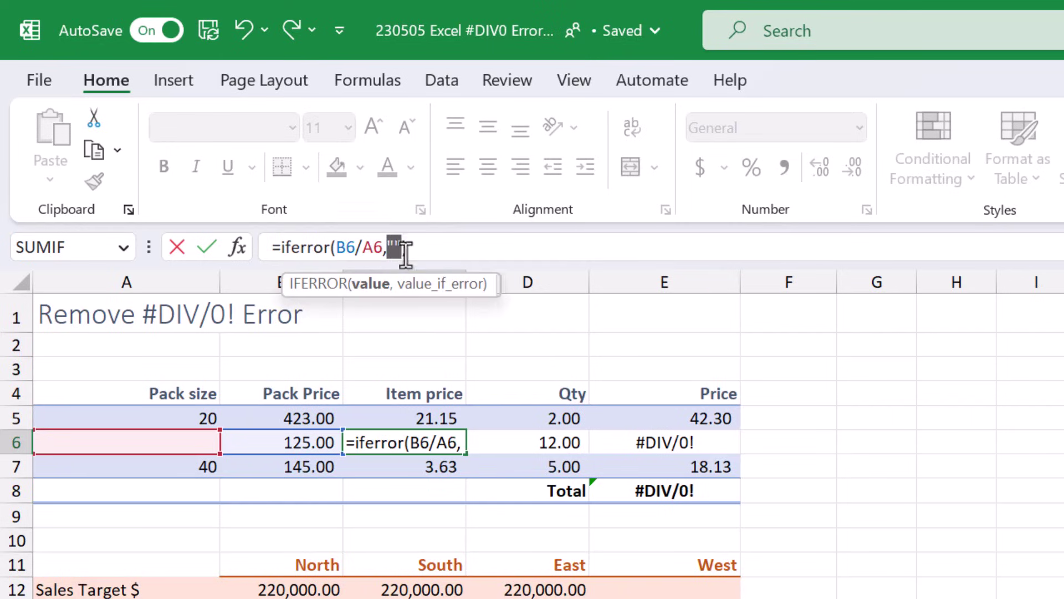
type(")")
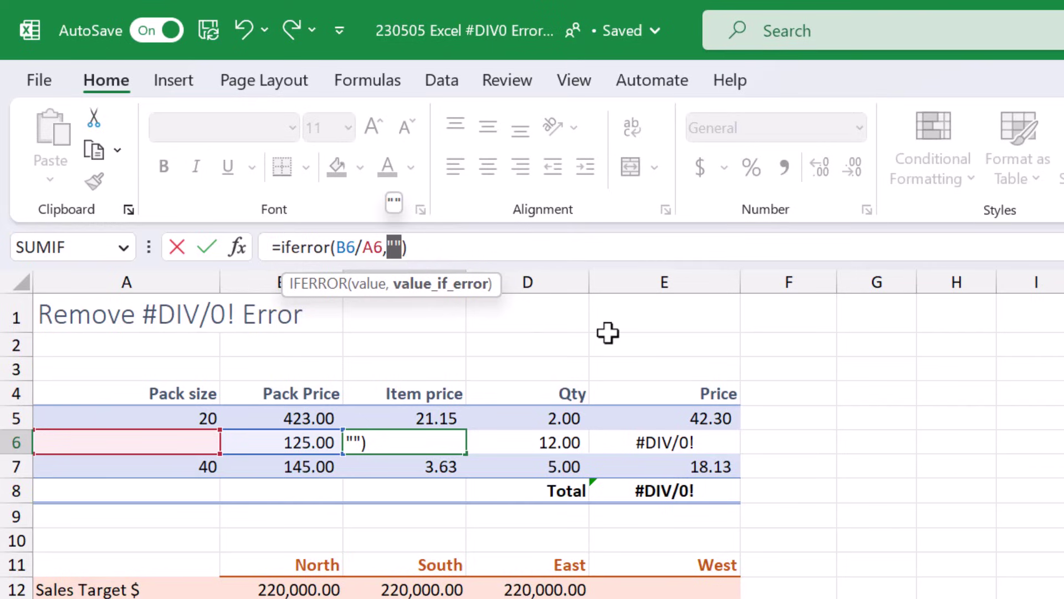
key("Return")
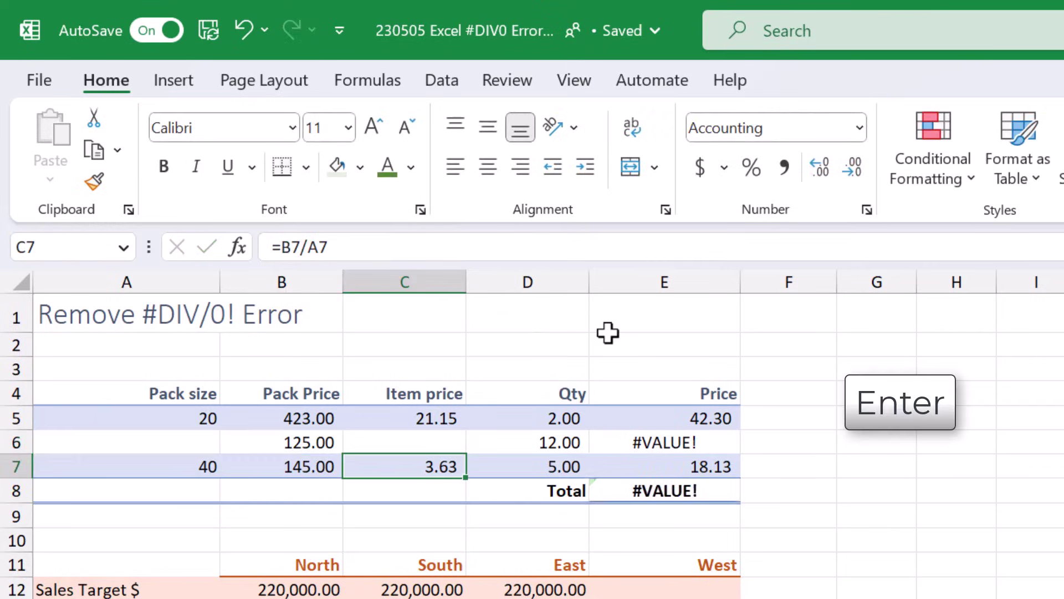
Wrap E6's Price formula as =IFERROR(C6*D6,"") and check that the Total reads 60.43.
key("Up")
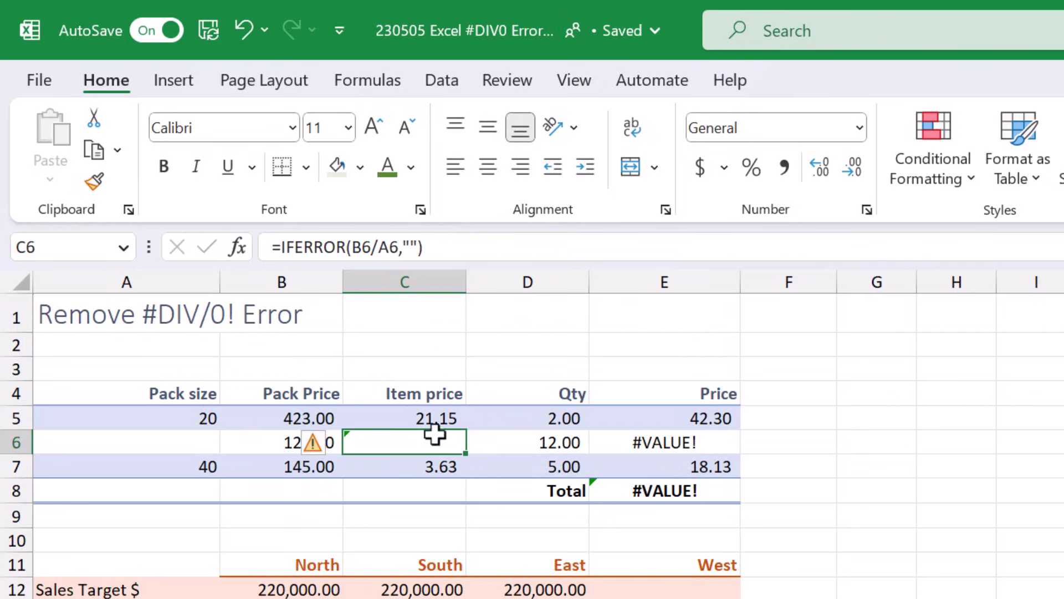
left_click(644, 441)
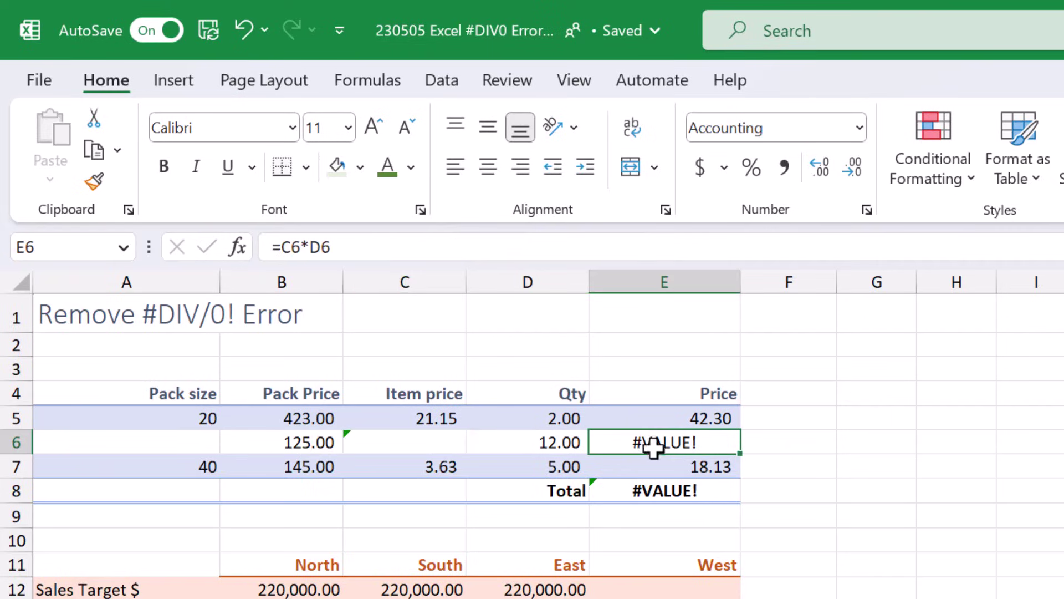
left_click(281, 247)
type("iferror")
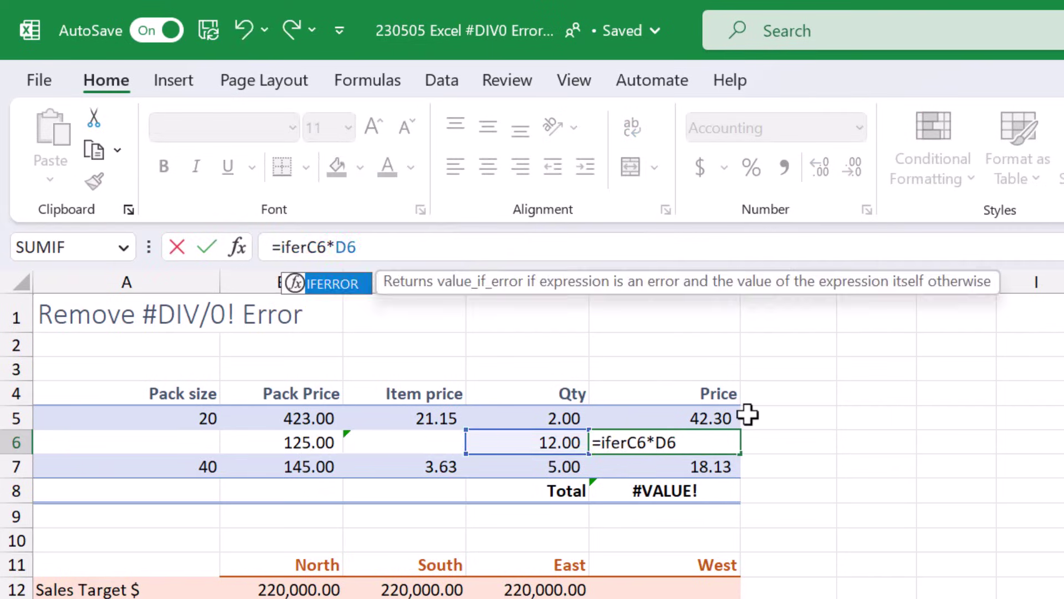
type("(")
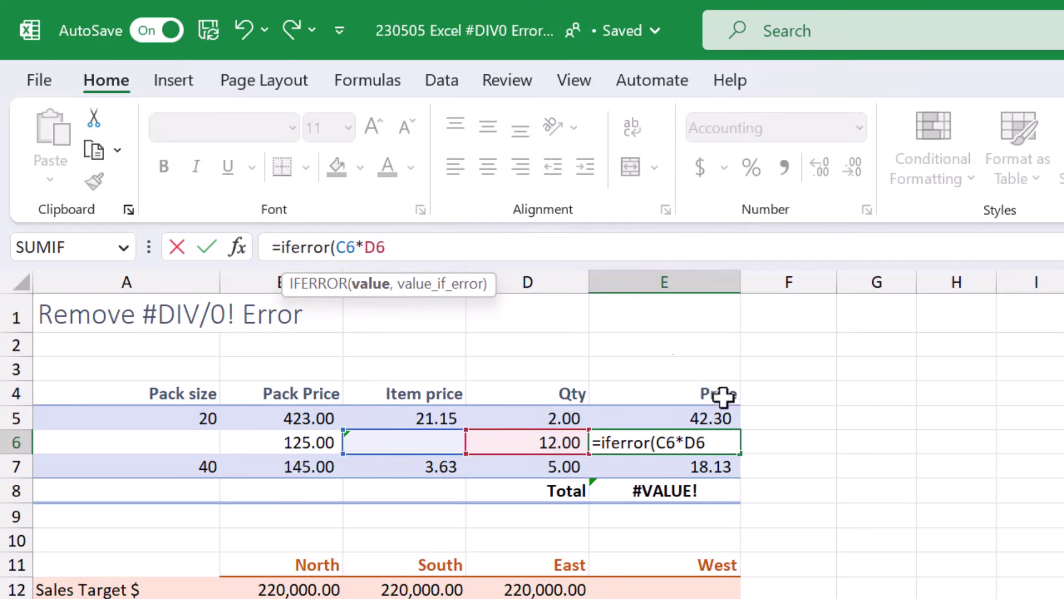
type(",")
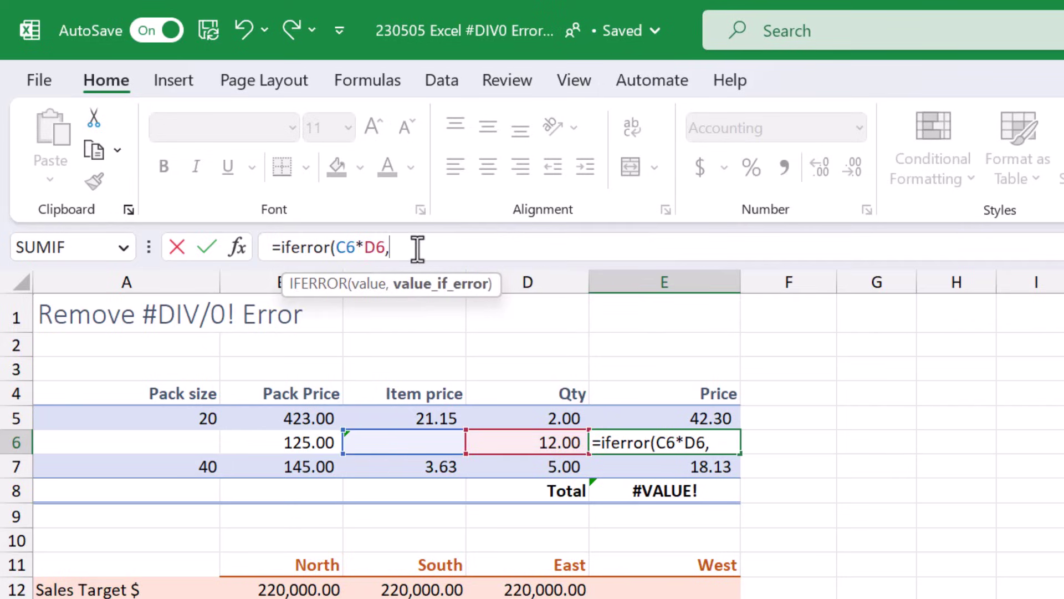
type("\"\")")
key("Return")
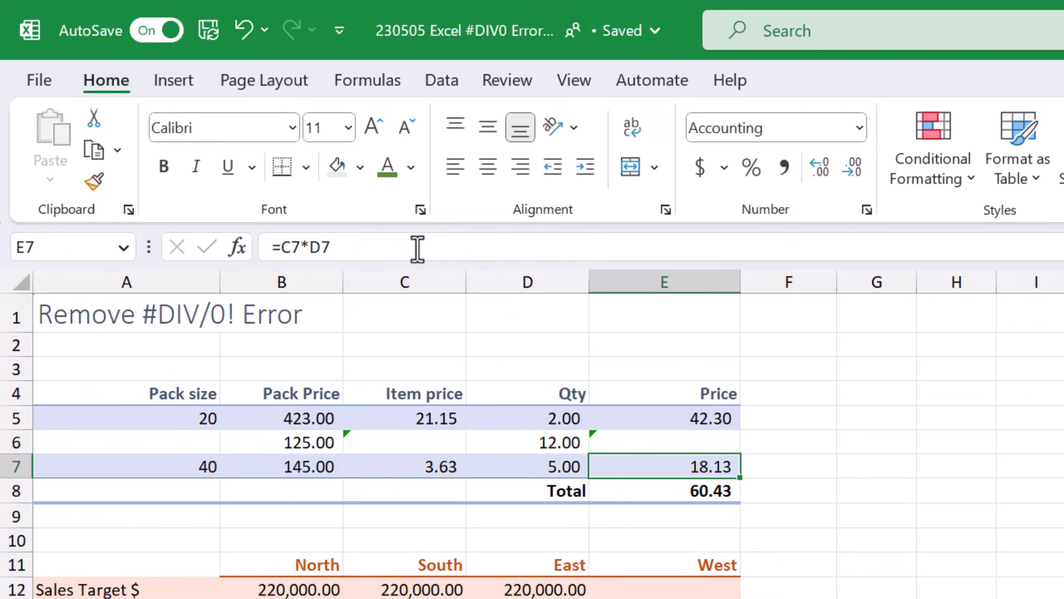
left_click(703, 451)
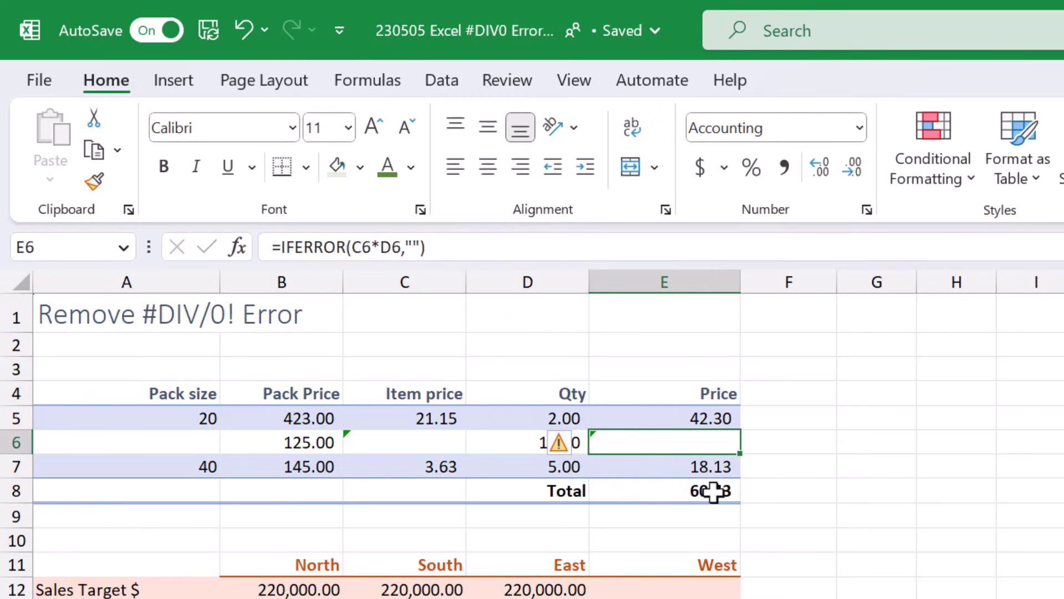
left_click(712, 491)
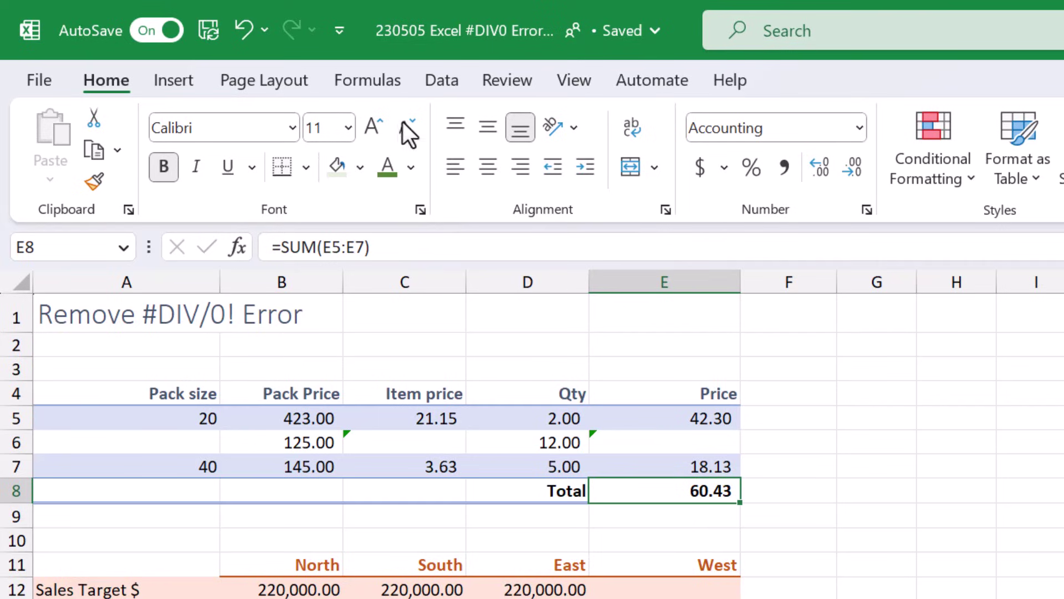
Undo both IFERROR edits to see the original errors, then redo them.
left_click(244, 28)
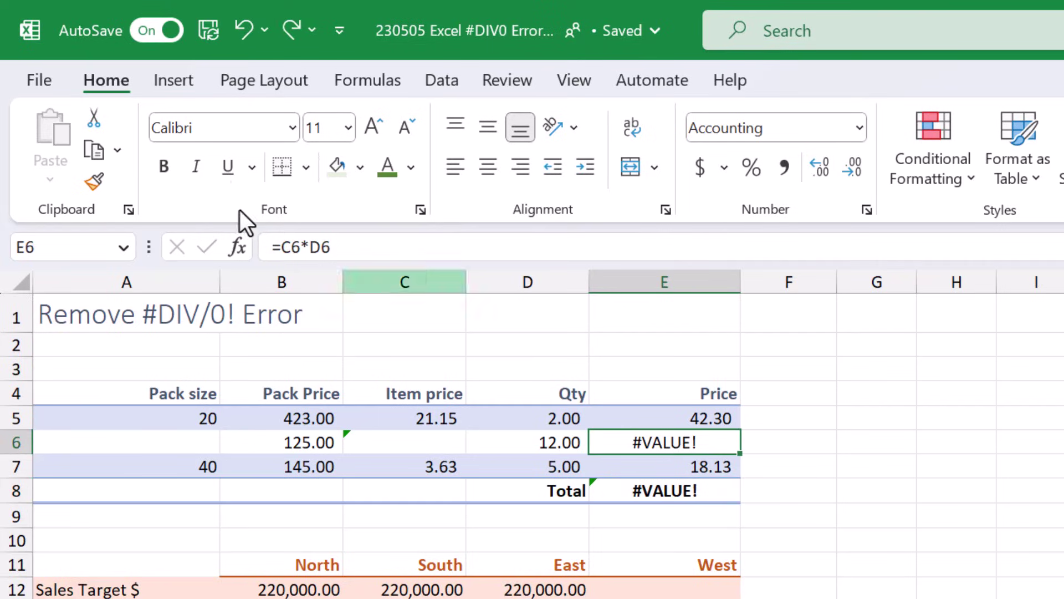
left_click(242, 28)
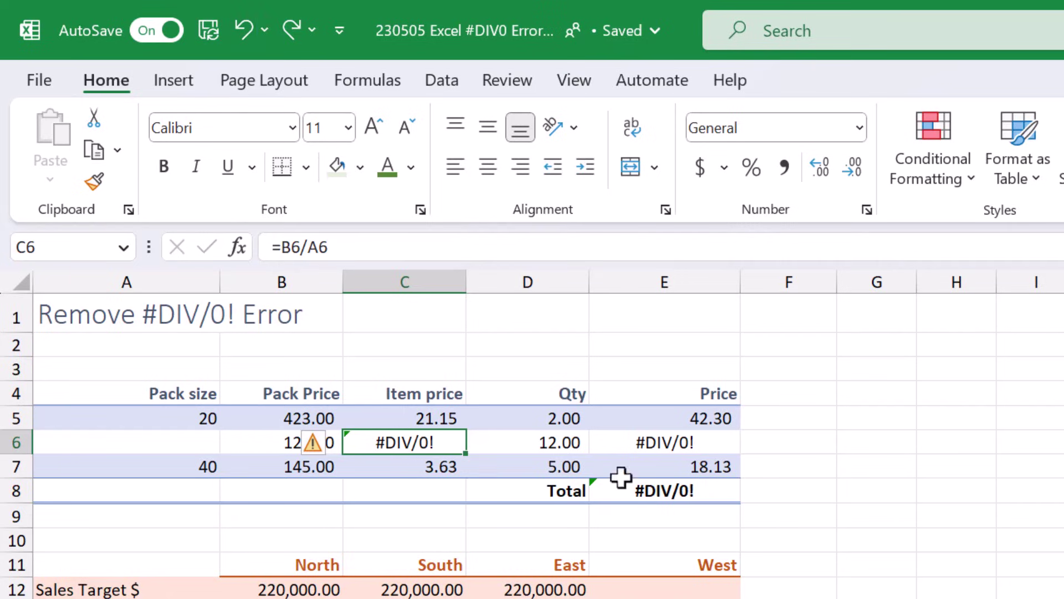
left_click(286, 28)
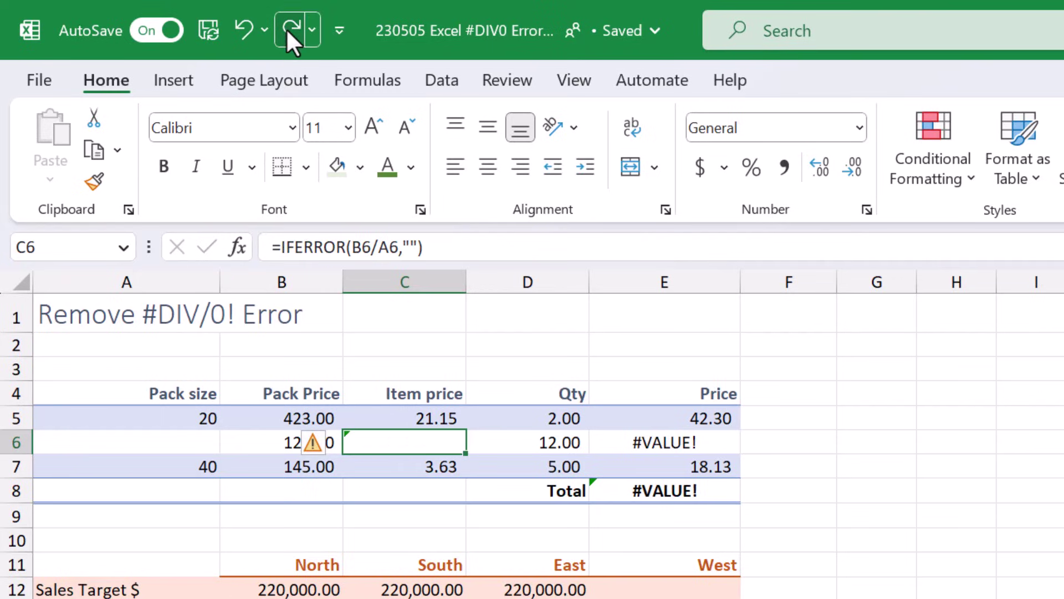
left_click(286, 28)
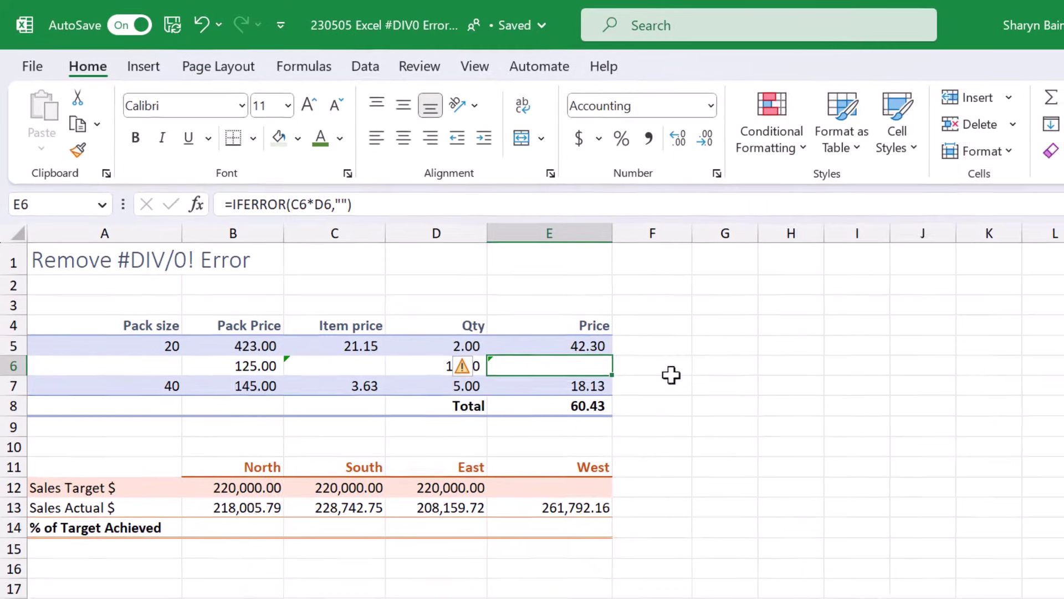
Enter =B13/B12 in B14 for North's % of Target Achieved.
left_click(255, 531)
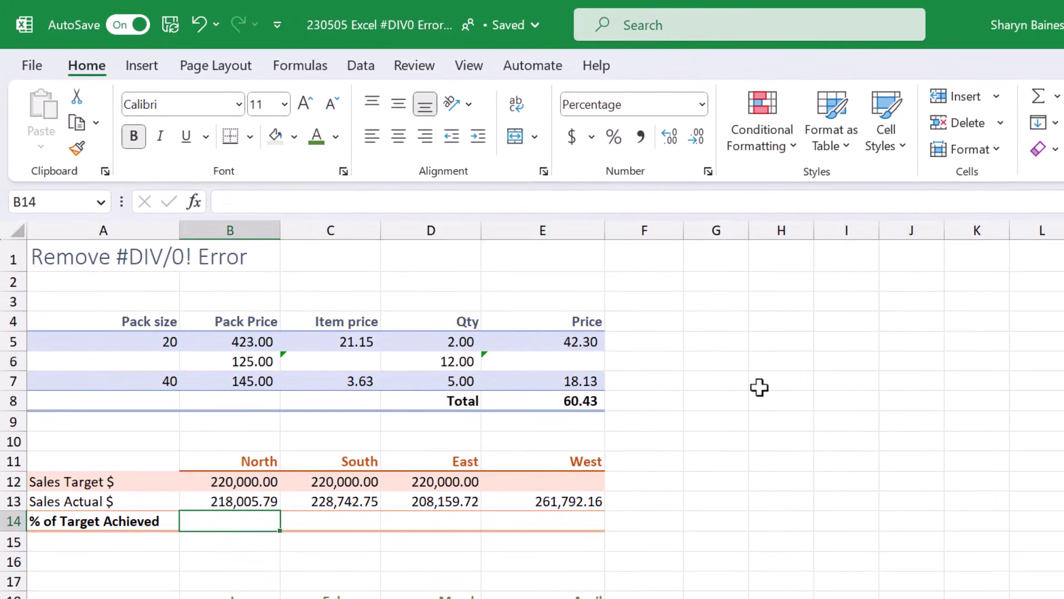
type("=")
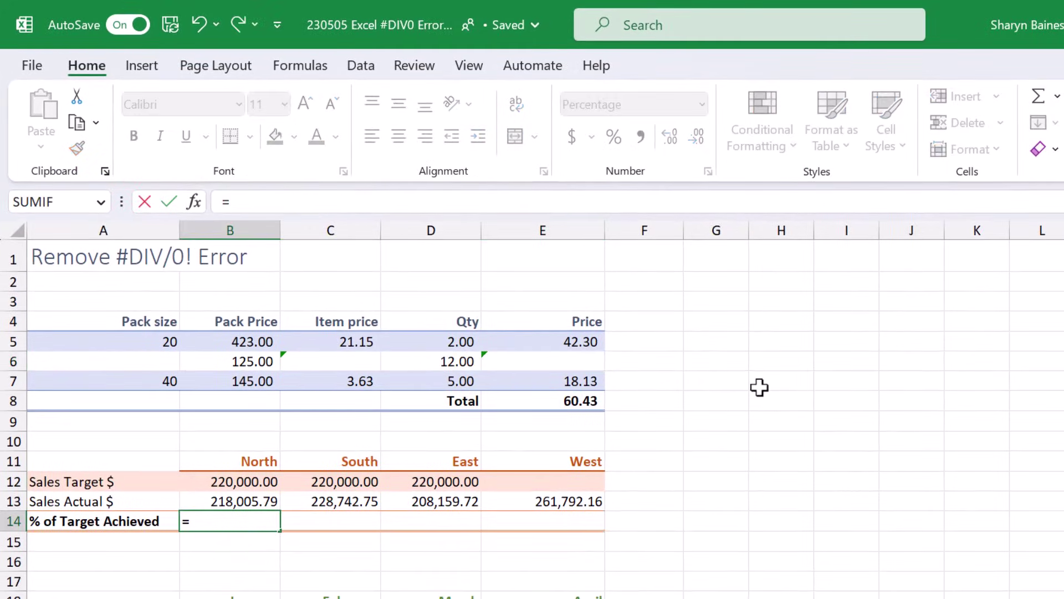
left_click(229, 501)
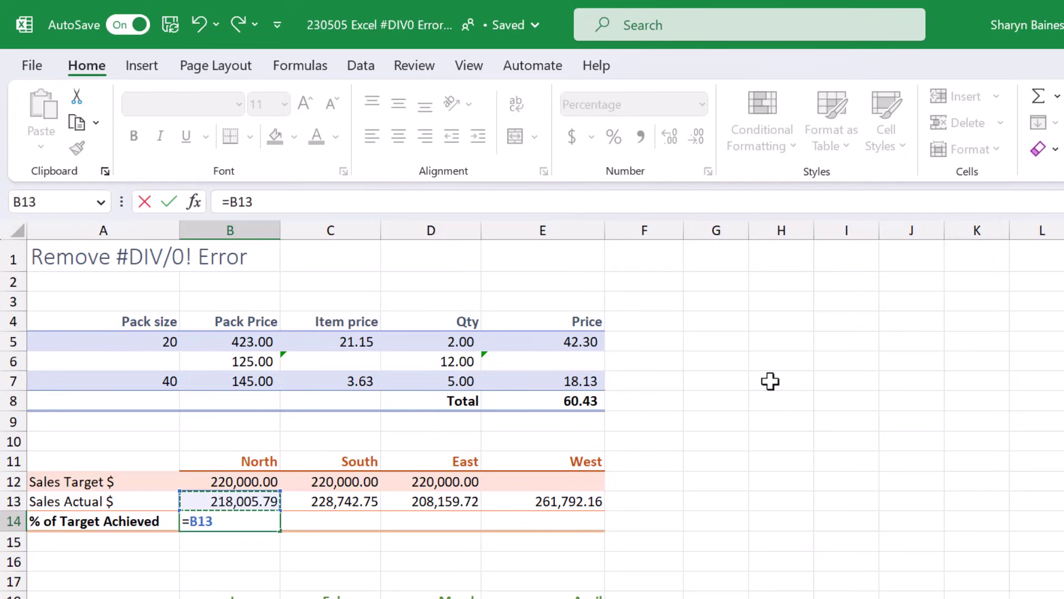
type("/")
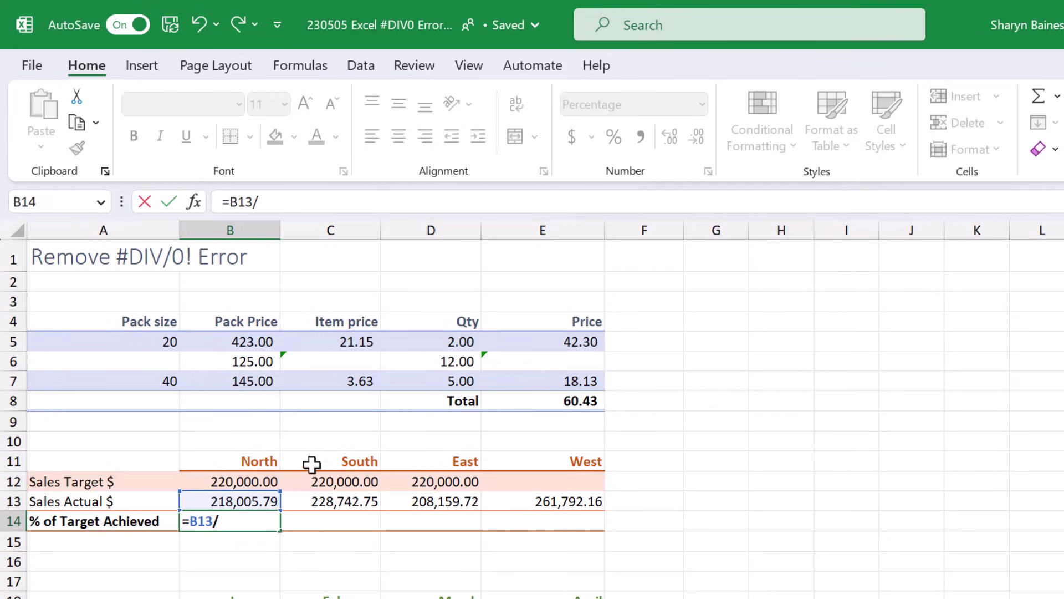
left_click(249, 482)
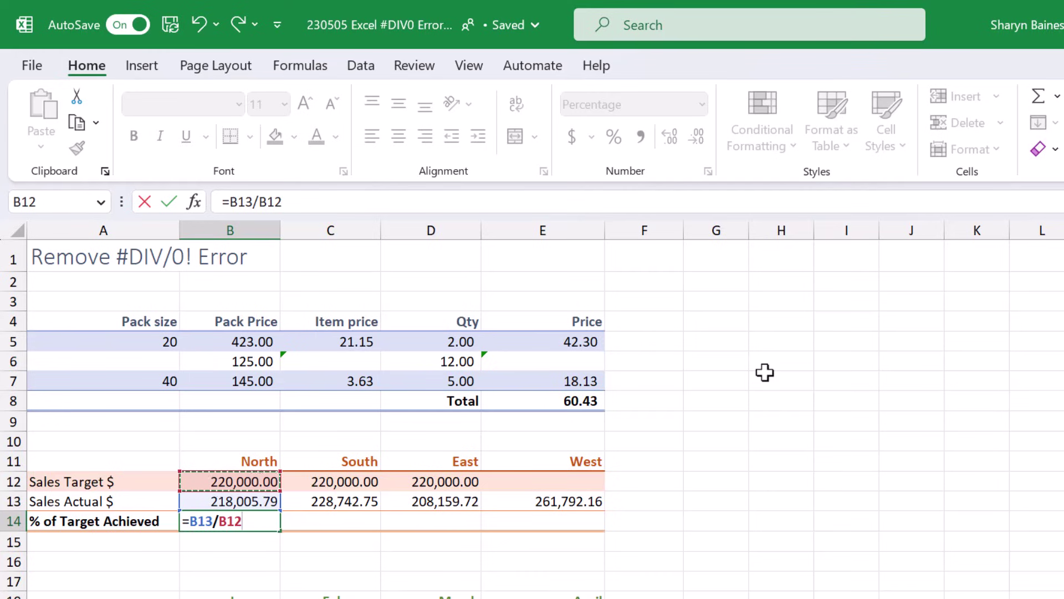
key("Return")
key("Up")
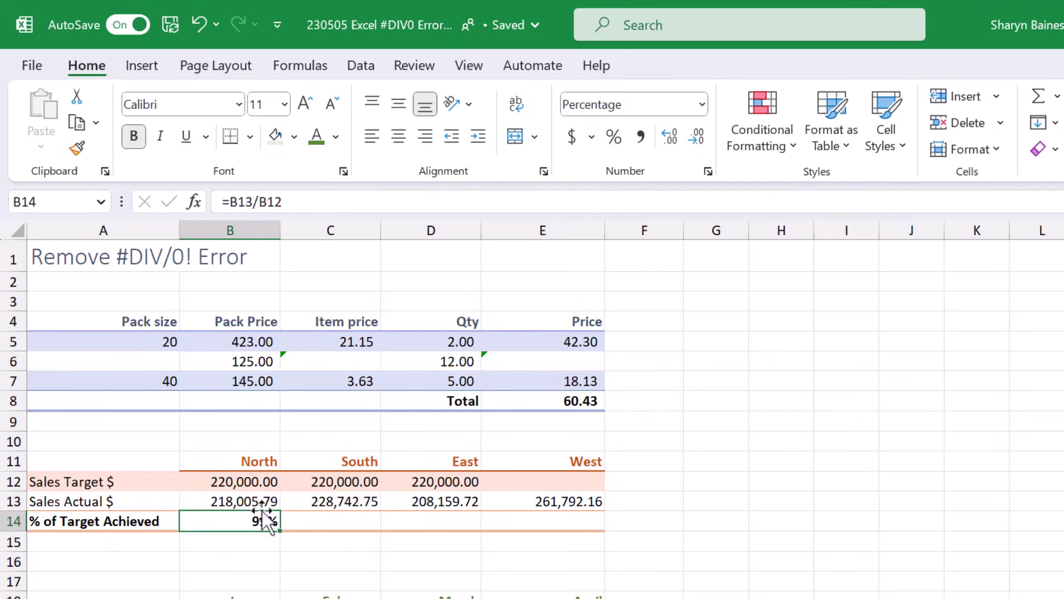
Fill the percentage formula across to E14 and inspect West's #DIV/0! and its Sales Target E12.
left_click_drag(281, 532, 574, 542)
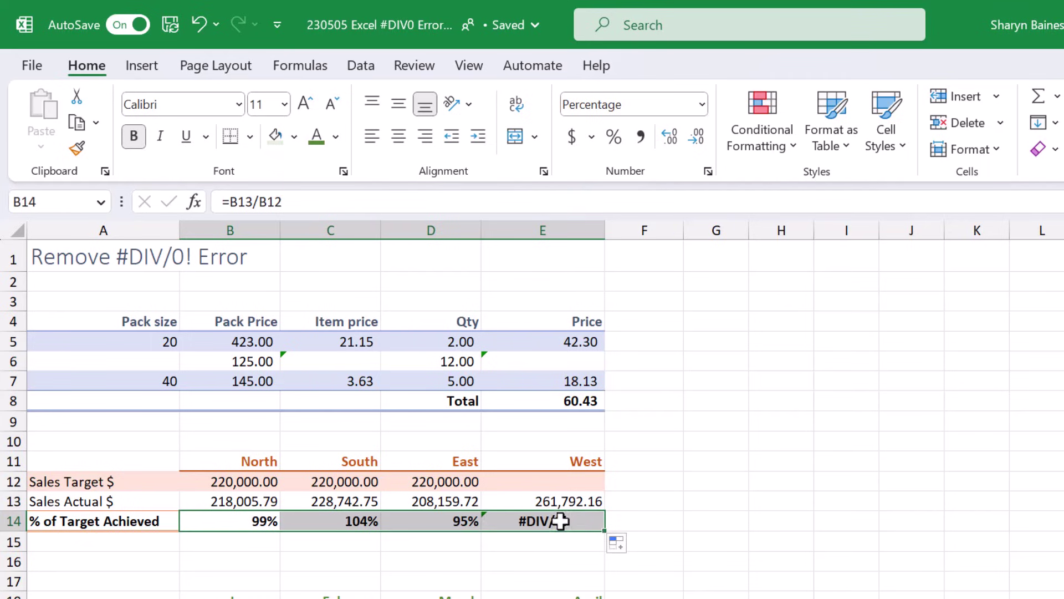
left_click(563, 519)
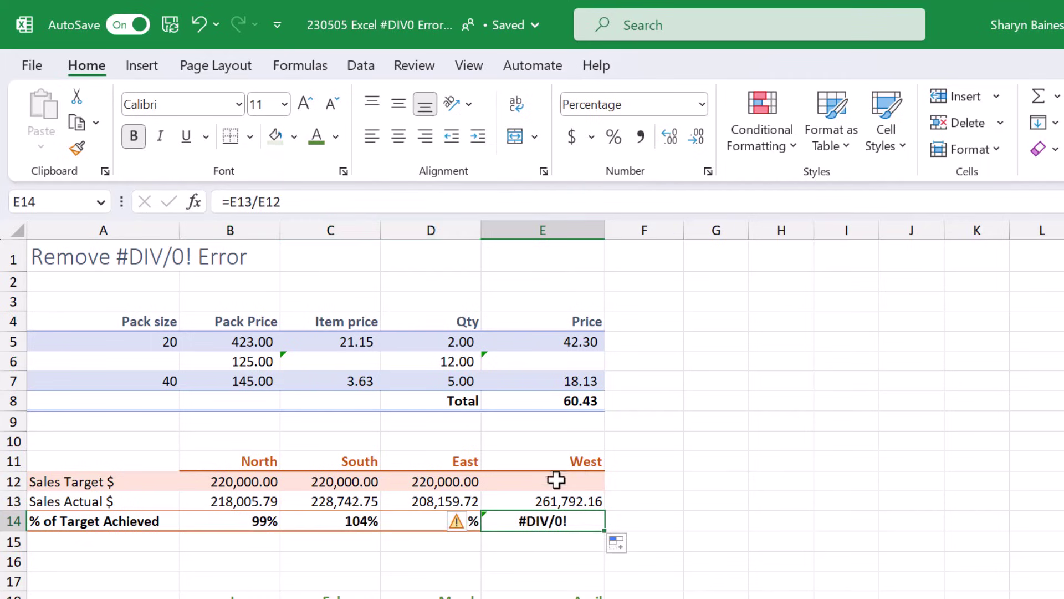
left_click(587, 482)
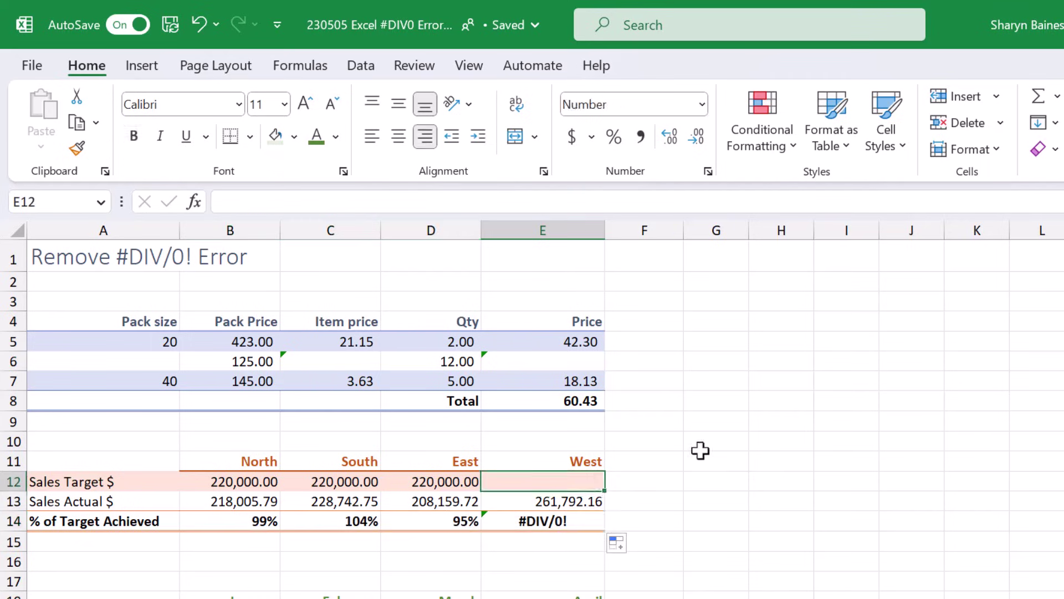
Try a 0 Sales Target for West in E12, then clear it again.
type("0")
key("Return")
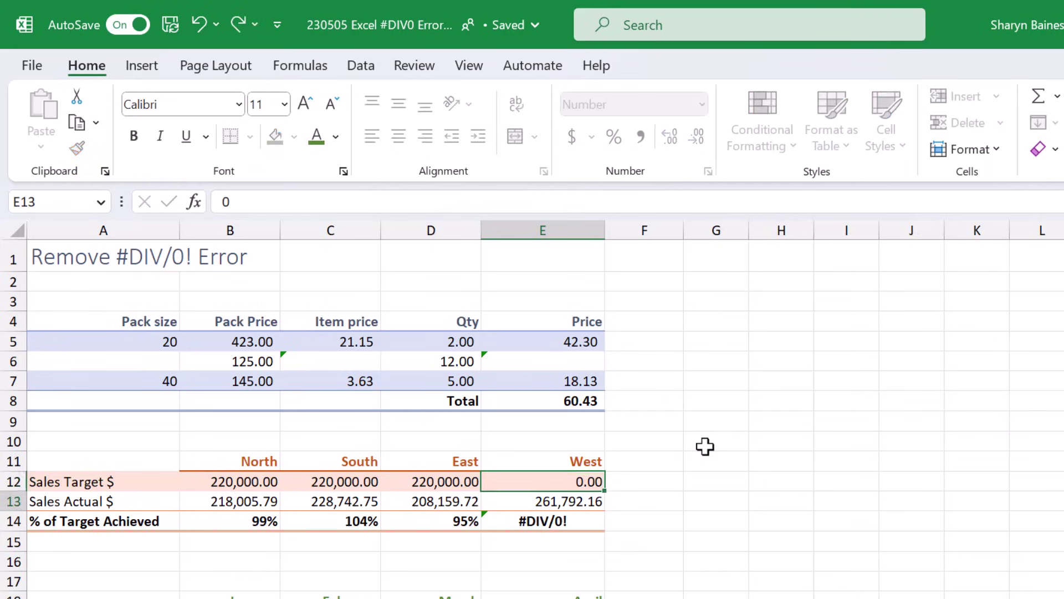
key("Up")
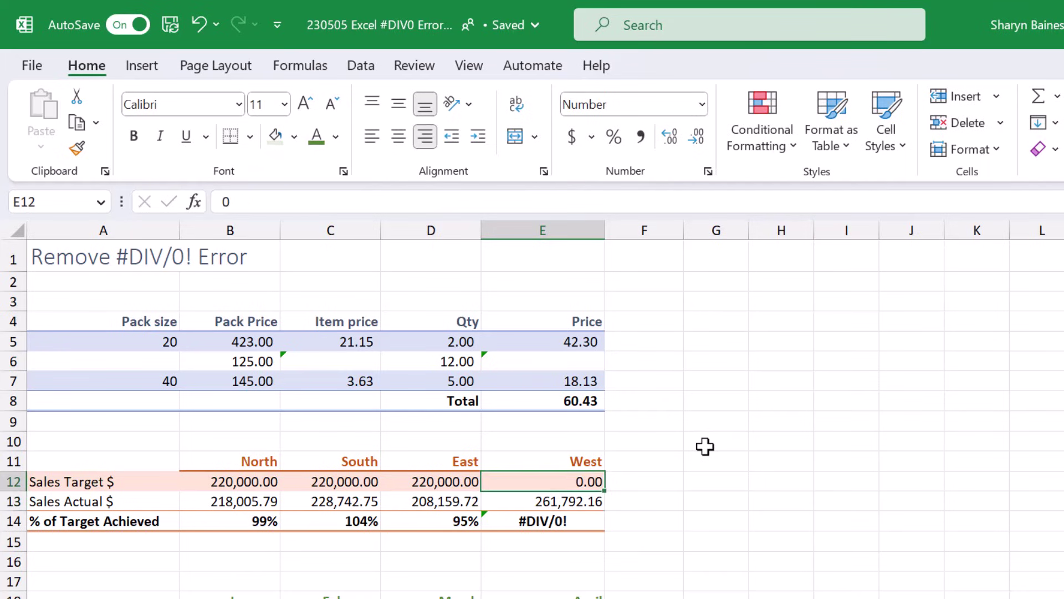
key("Delete")
Change E14's formula to =IF(E12="","",E13/E12) so West shows blank.
left_click(546, 523)
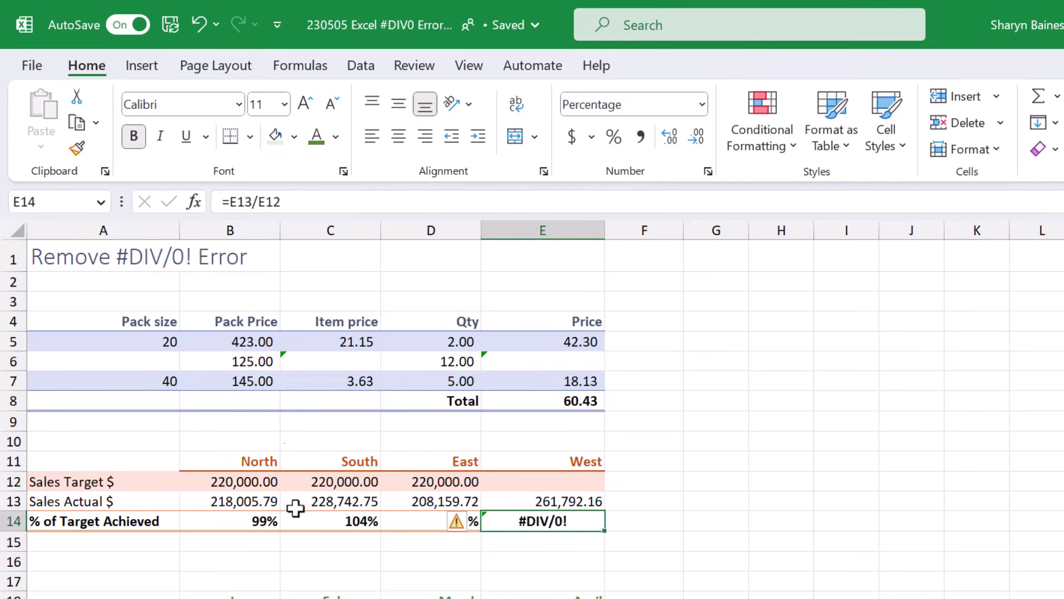
left_click(230, 206)
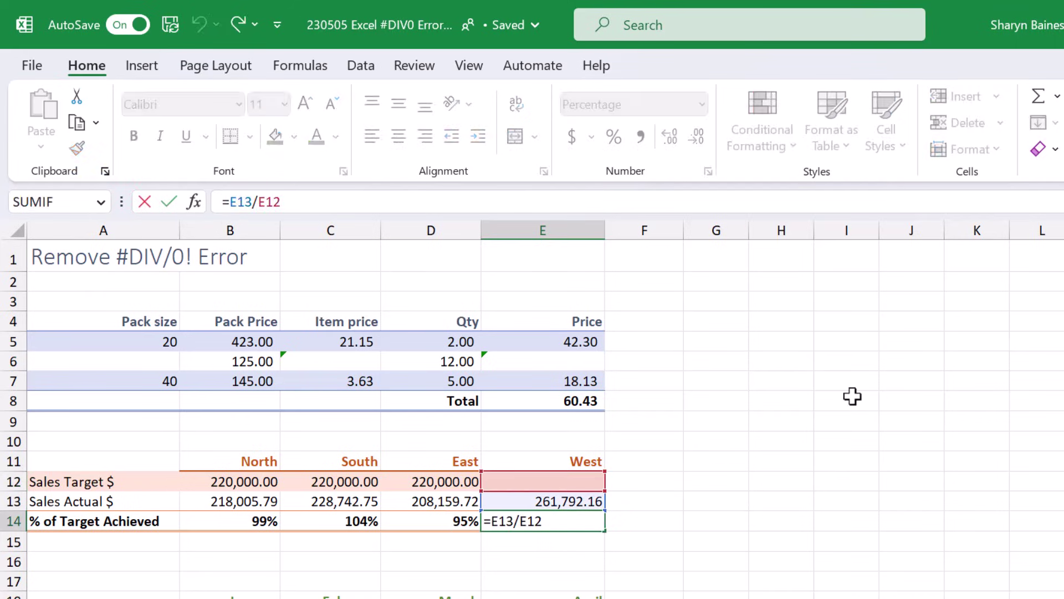
type("if")
type("(")
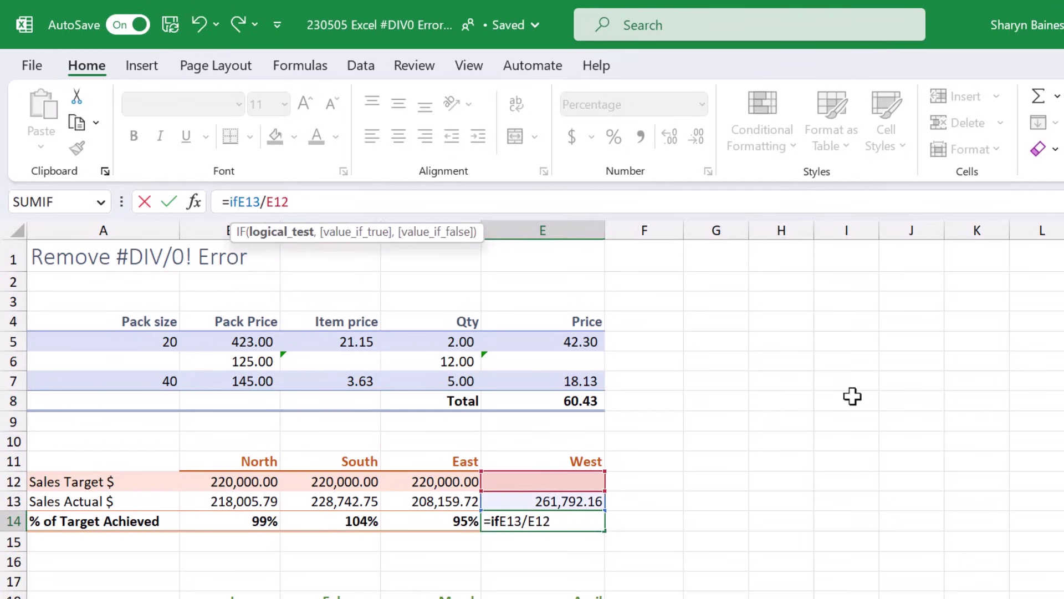
left_click(573, 482)
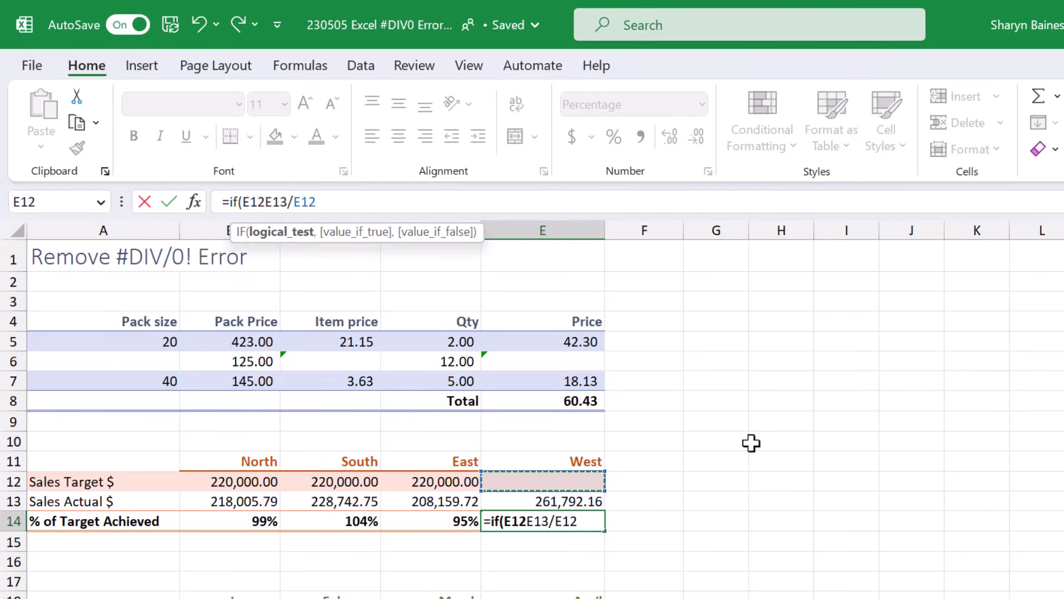
type("=")
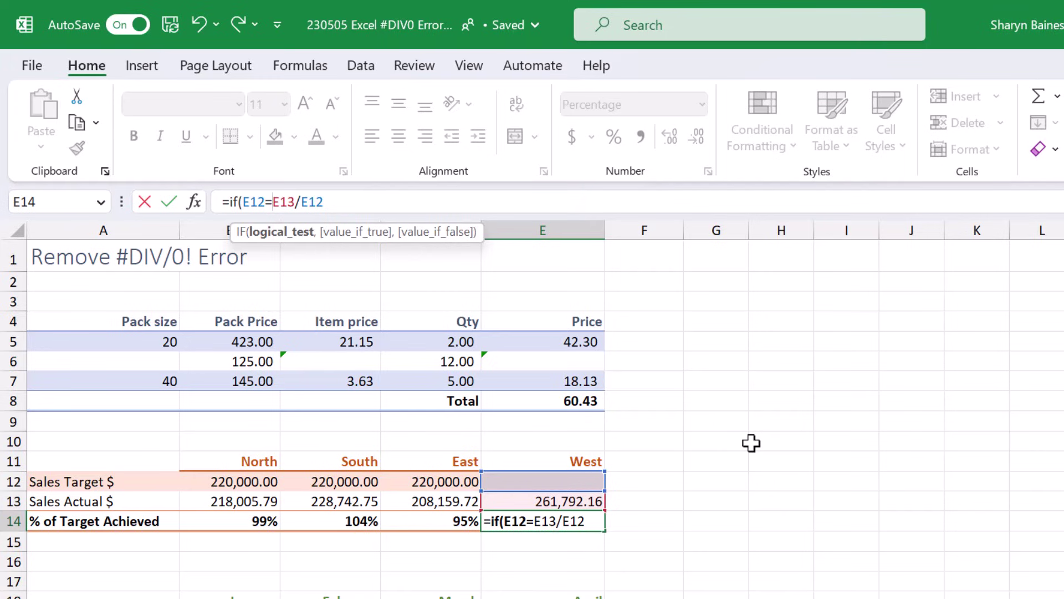
type("\"\",")
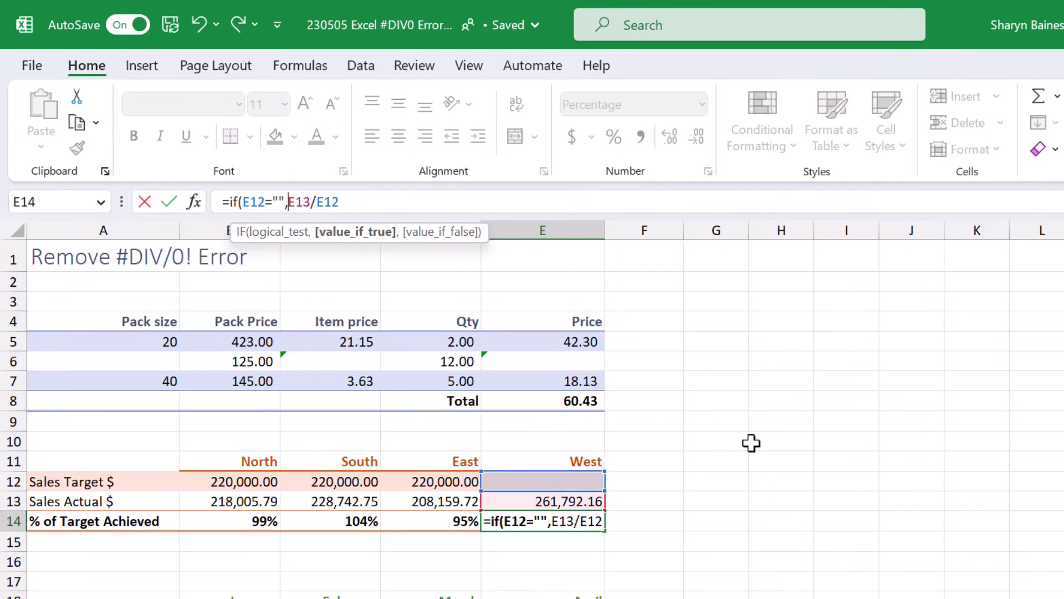
type("\"\"")
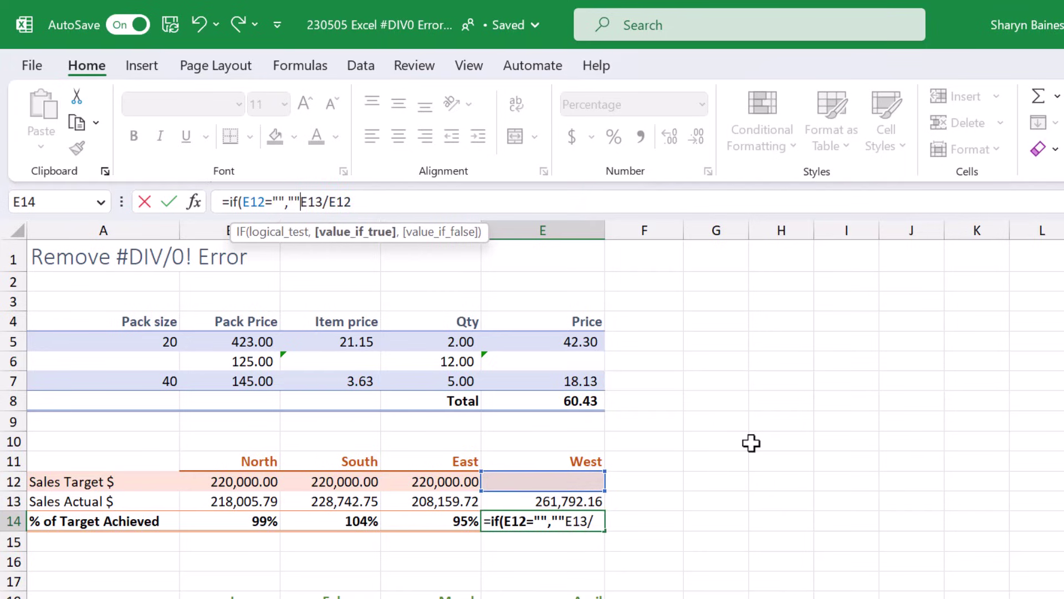
type(",")
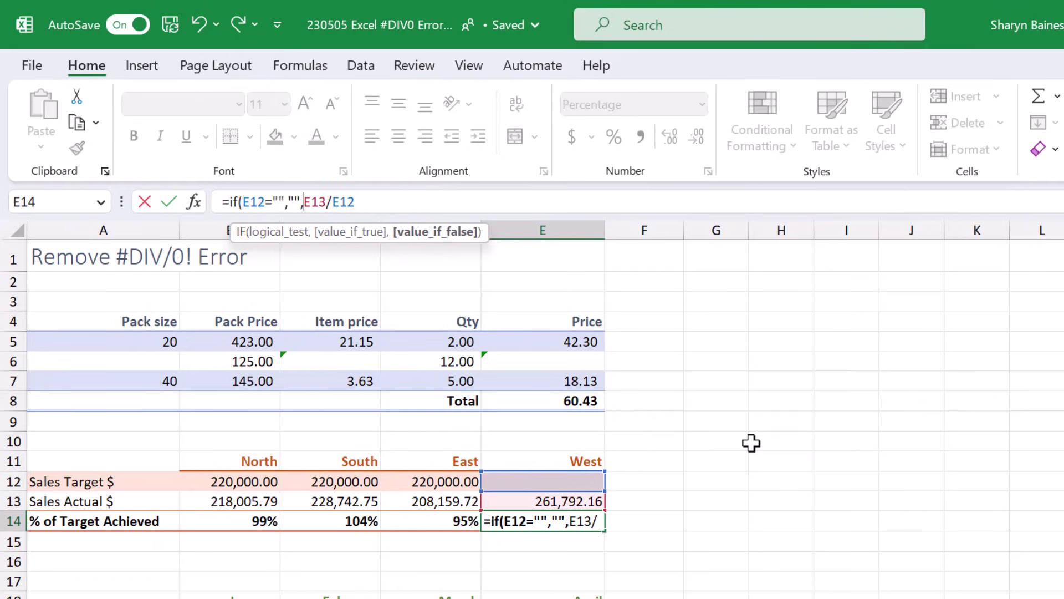
left_click(368, 202)
type(")")
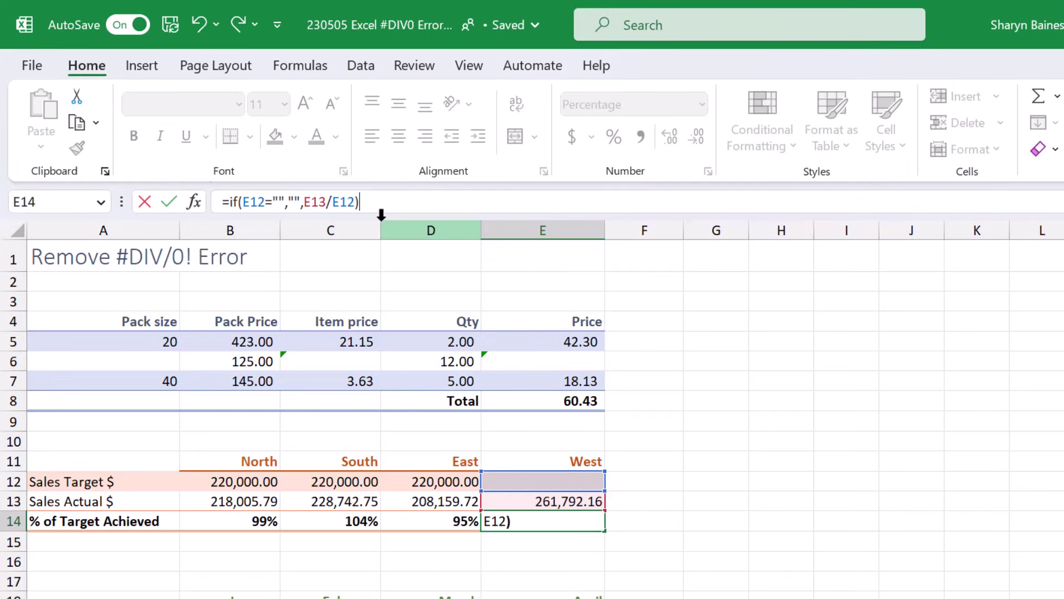
key("Return")
key("Up")
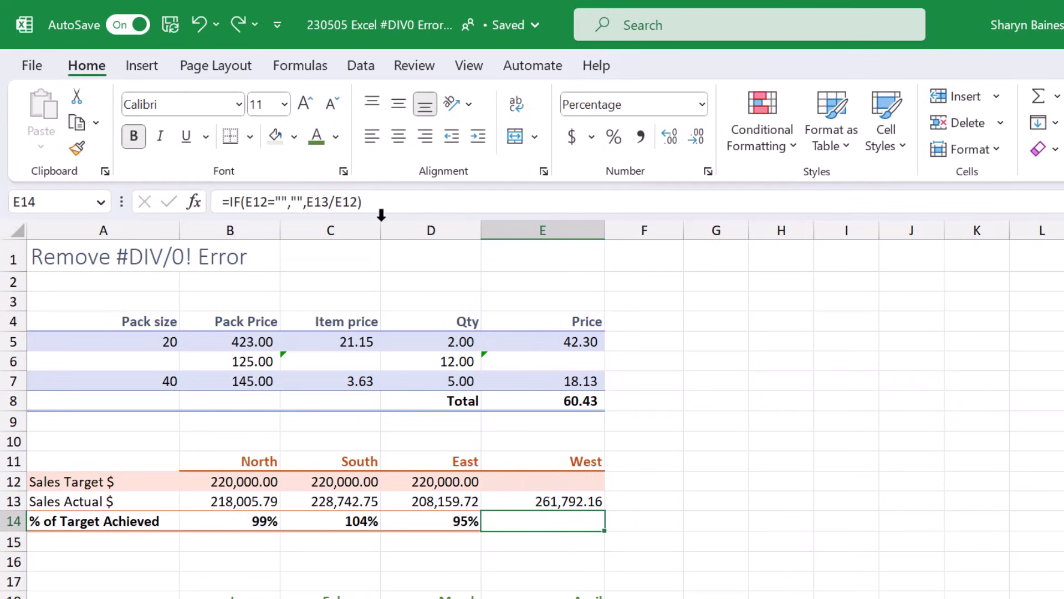
Enter 0 as West's Sales Target in E12 and check E14's result.
left_click(544, 481)
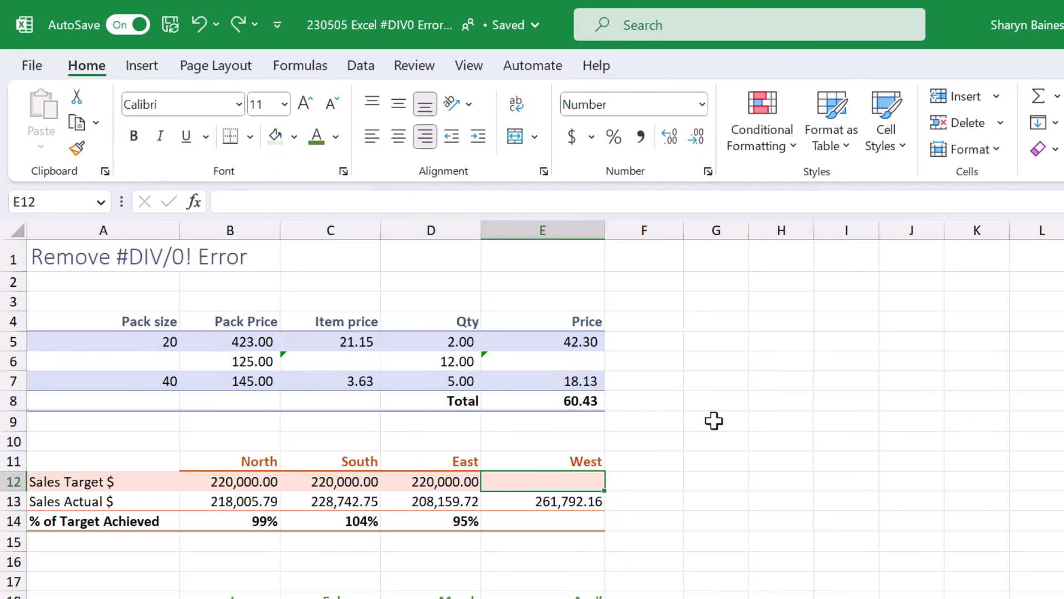
type("0")
key("Return")
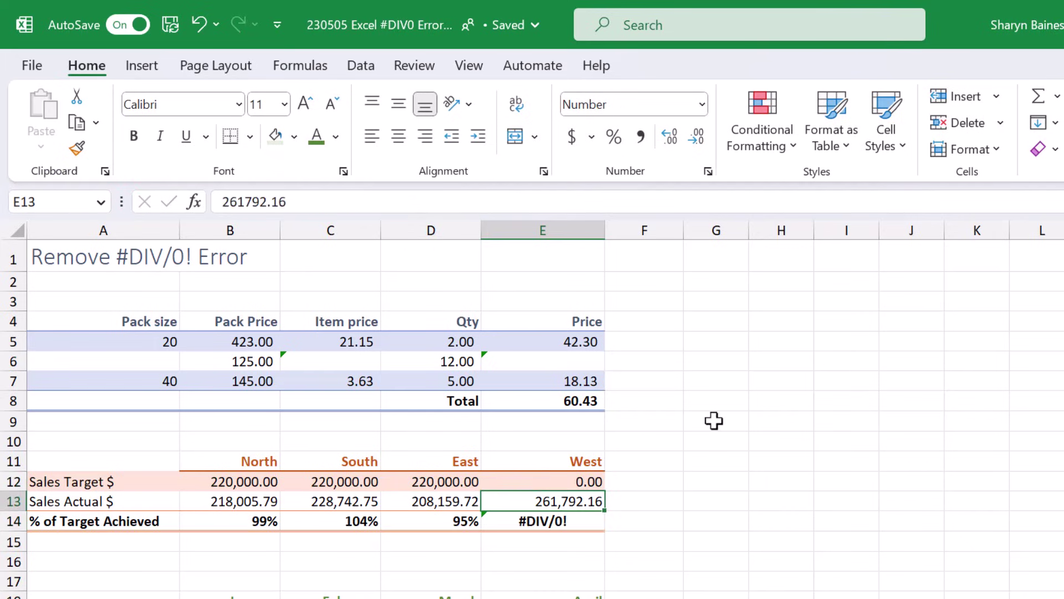
key("Down")
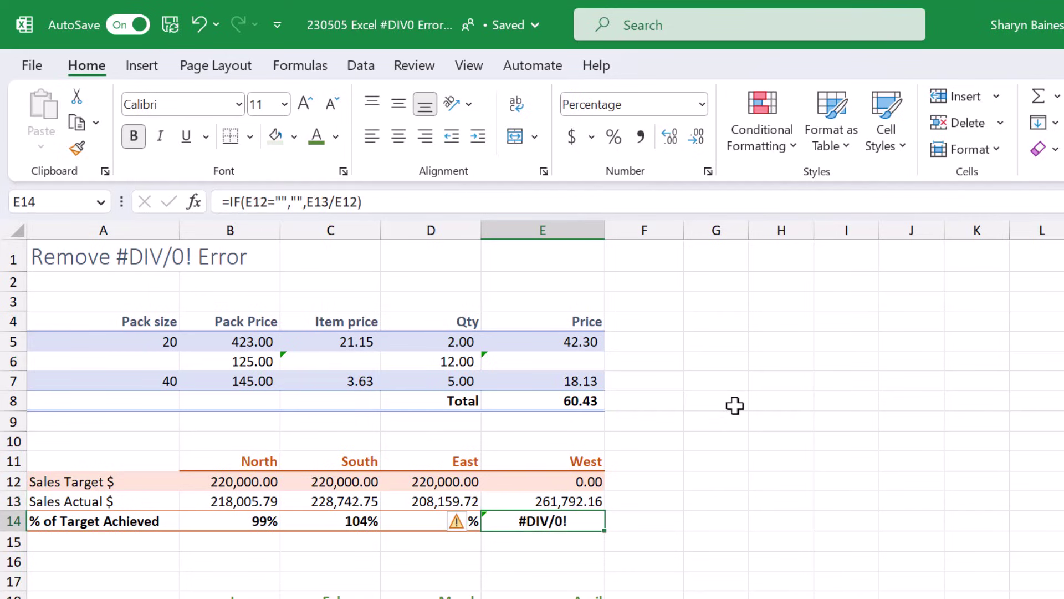
Change E14's formula to =IF(OR(E12="",E12=0),"",E13/E12) so a zero target also shows blank.
left_click(246, 201)
type("or")
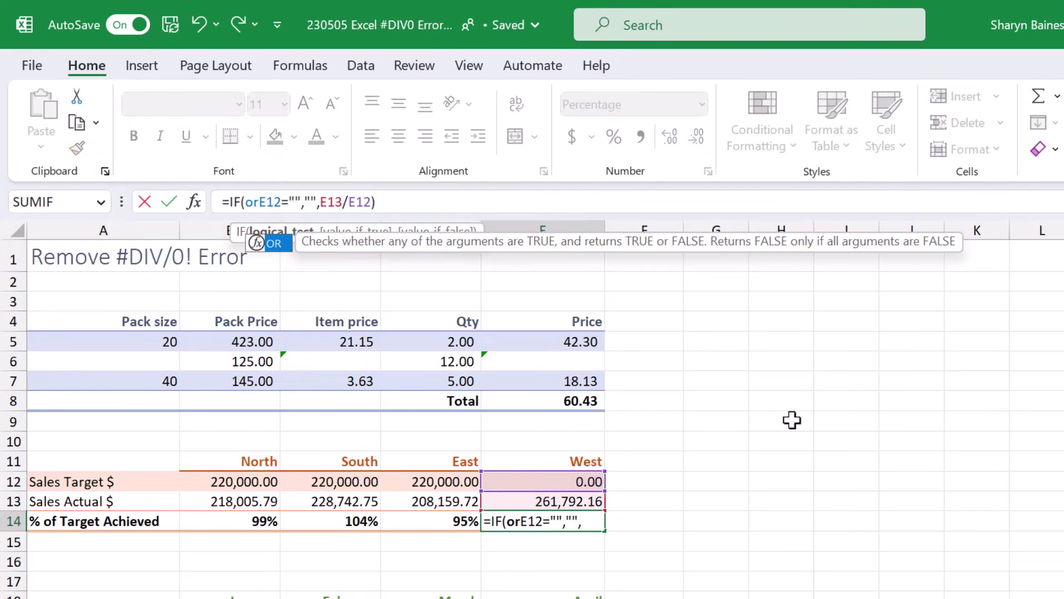
type("(")
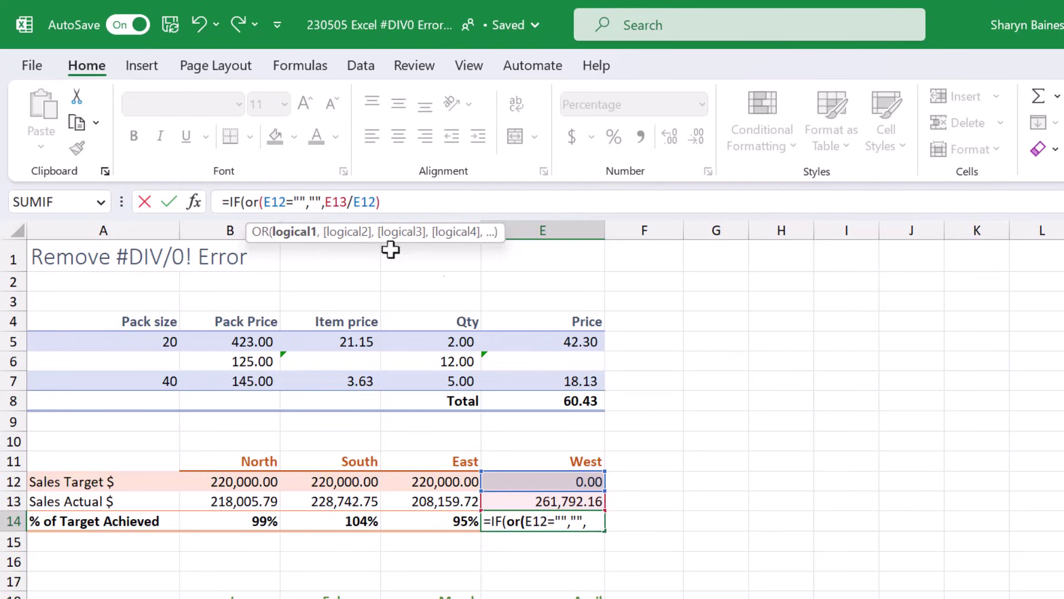
left_click(306, 202)
type(",ed")
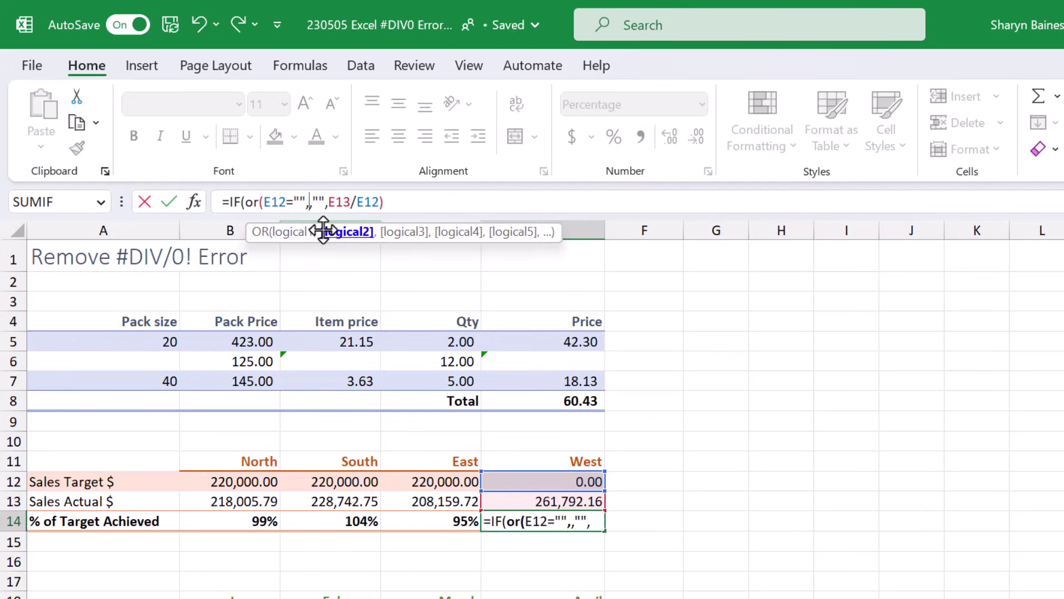
key("BackSpace")
type("12")
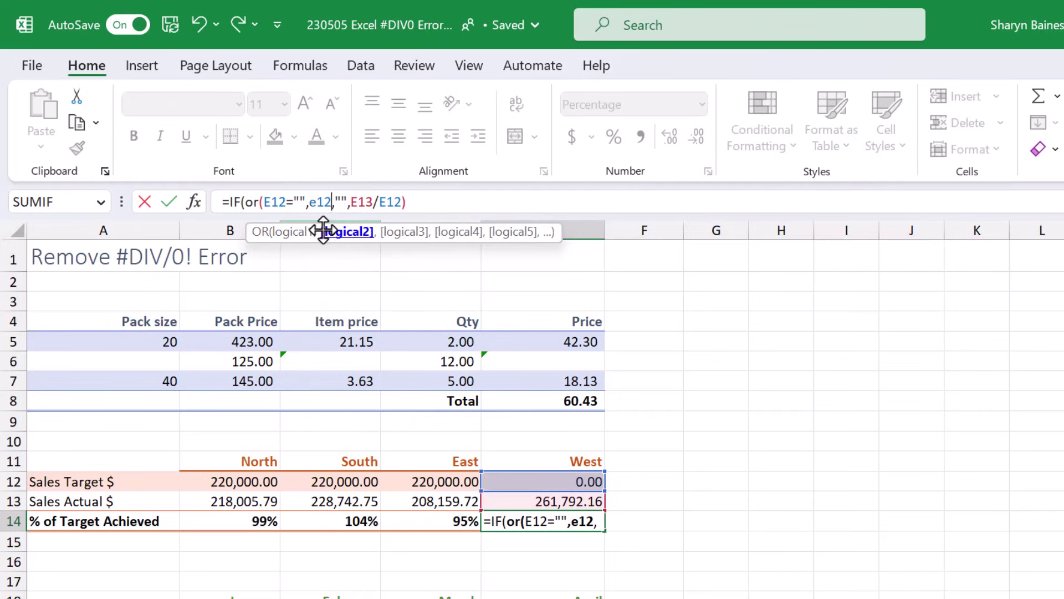
type("=0")
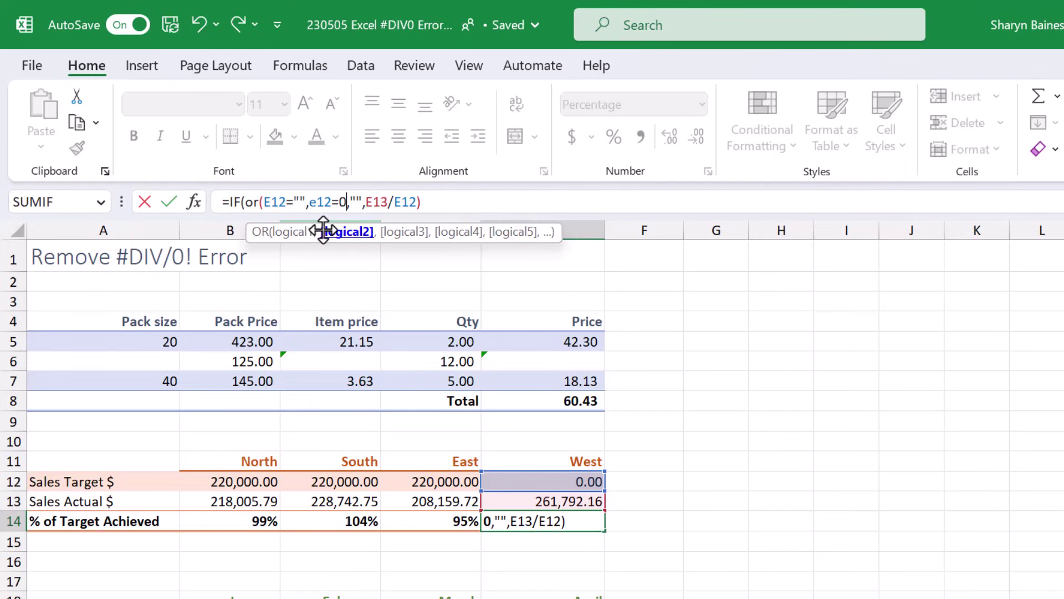
type(")")
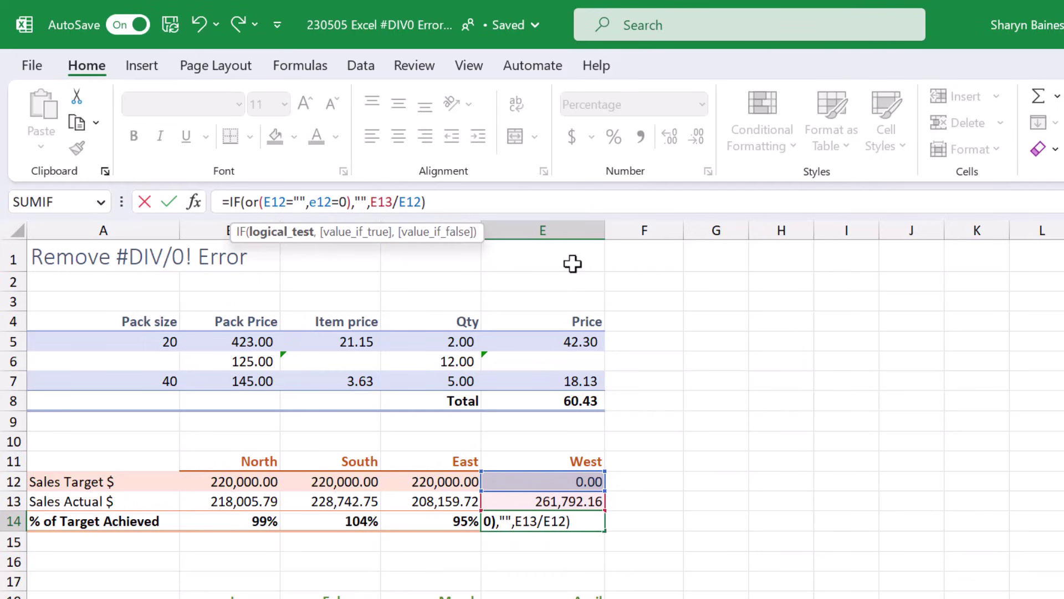
key("Return")
key("Up")
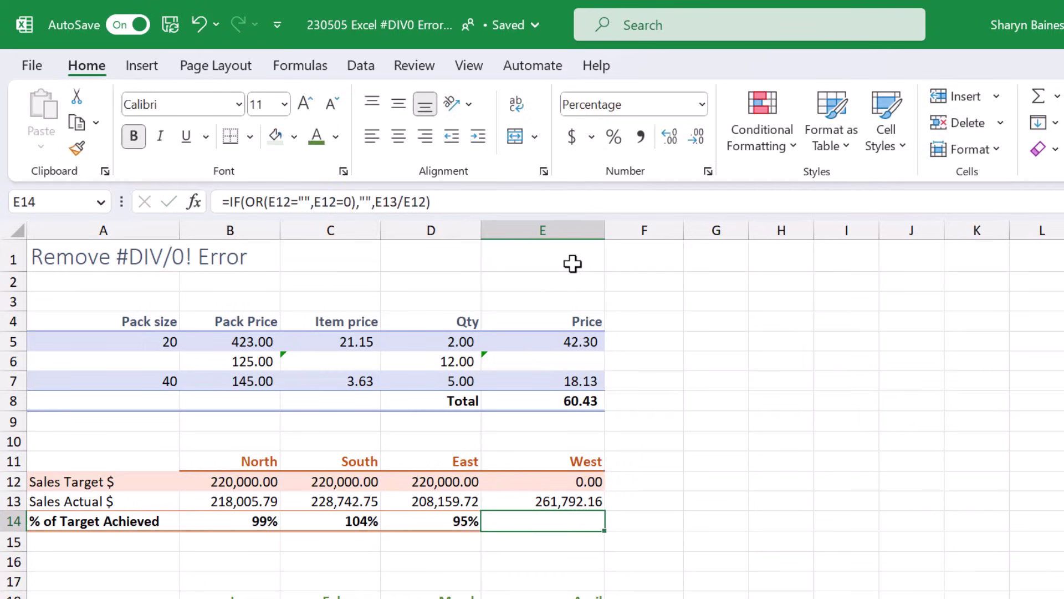
Clear E12 and fill East's 220,000.00 target into it, giving West 119% in E14.
left_click(556, 480)
key("Delete")
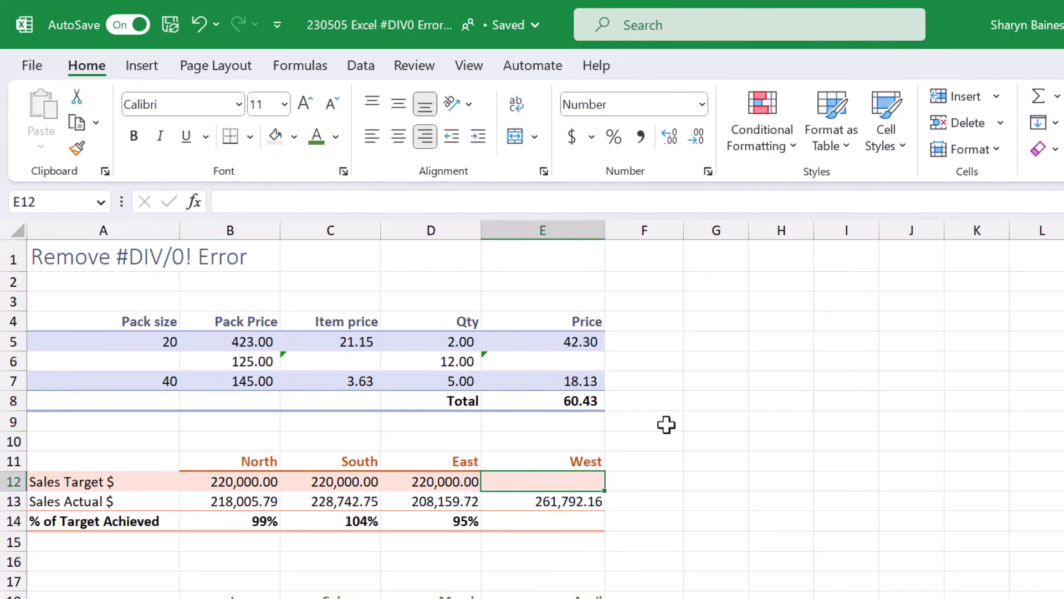
left_click(444, 481)
left_click_drag(480, 491, 560, 483)
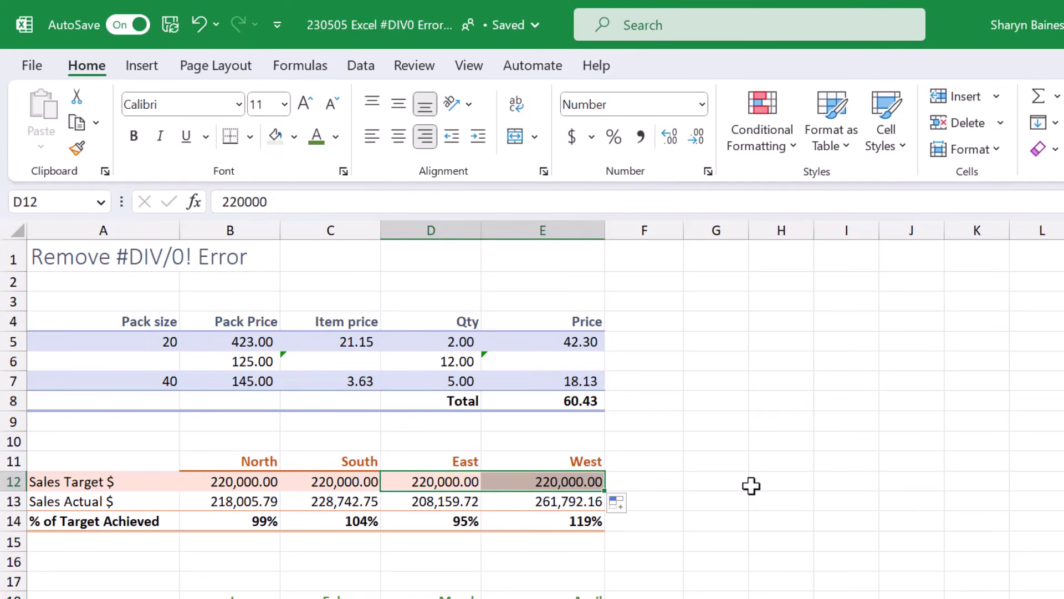
left_click(587, 522)
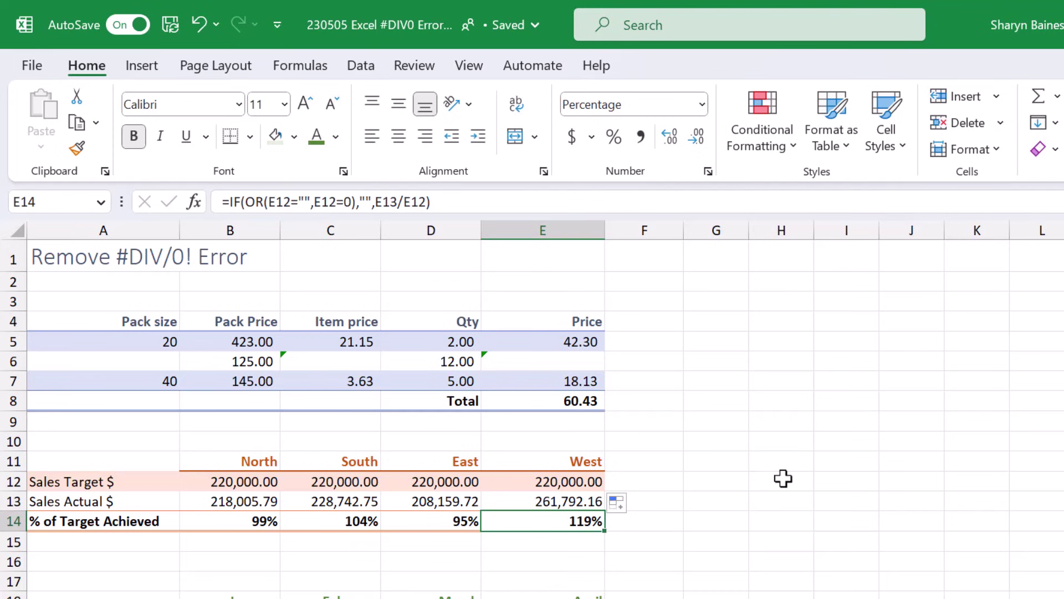
Fill March's average formula from D24 into E24 and inspect =AVERAGE(E19:E22) returning #DIV/0!
scroll(782, 477, "down", 5)
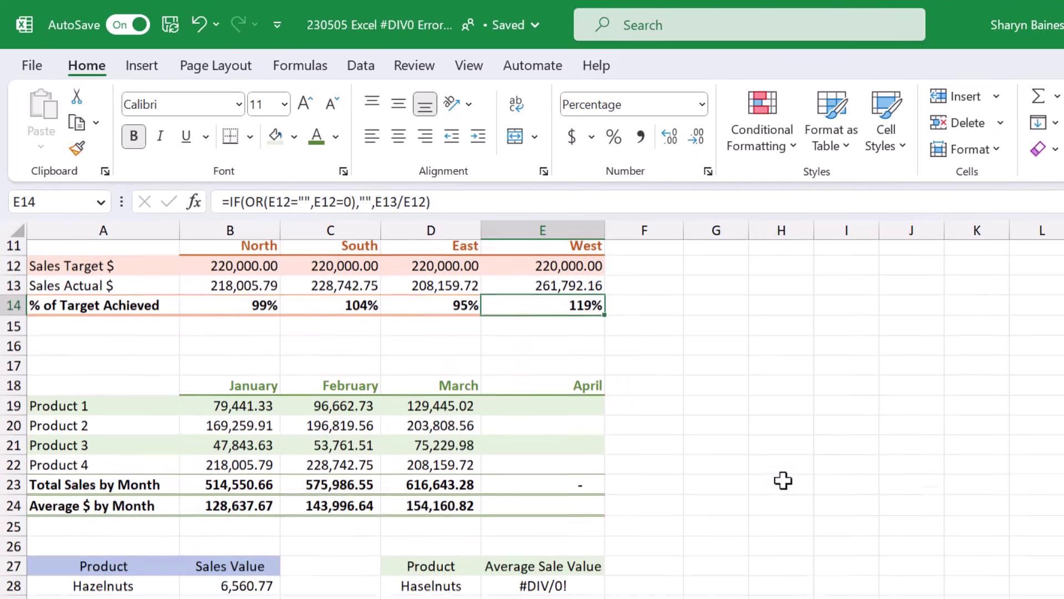
scroll(782, 478, "down", 1)
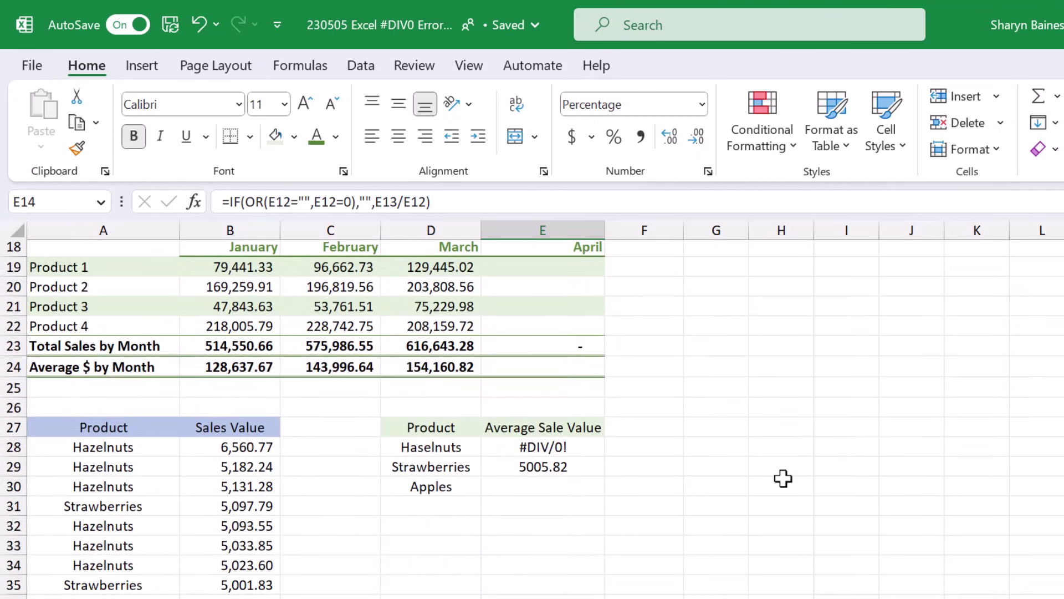
key("ctrl+Down")
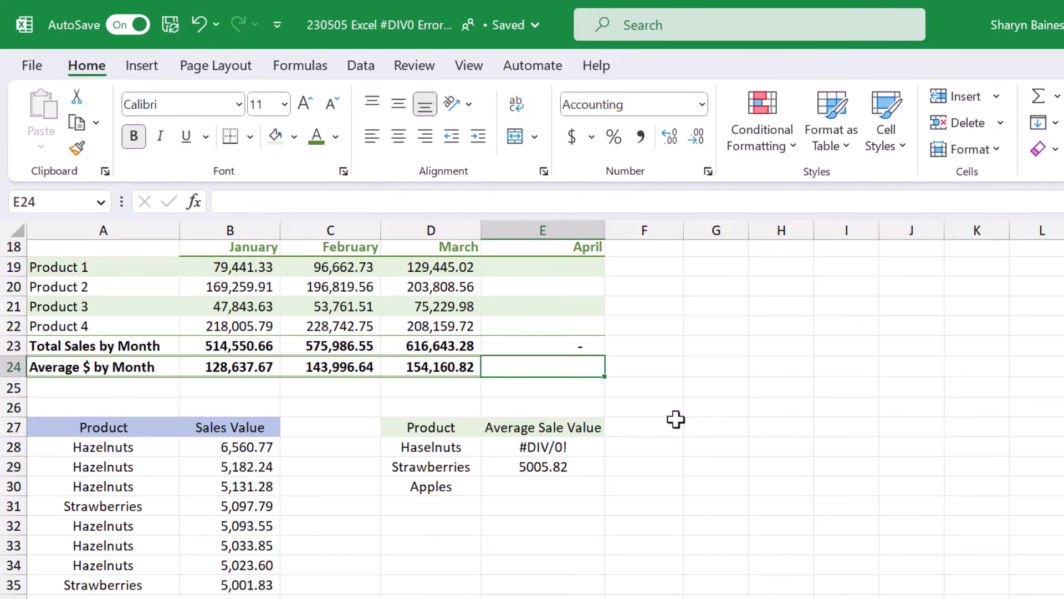
left_click(456, 366)
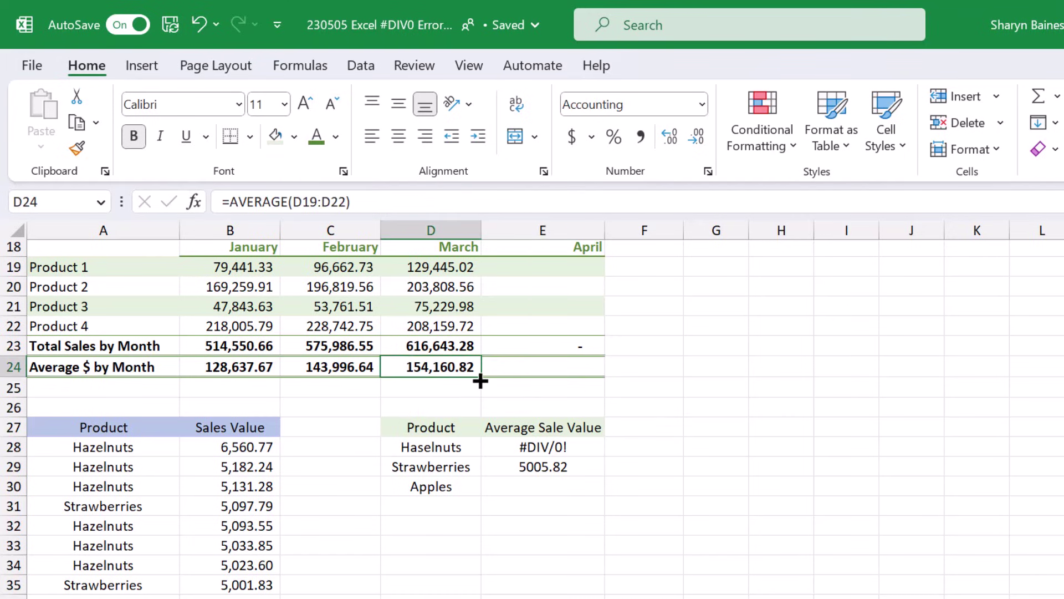
left_click_drag(481, 378, 557, 365)
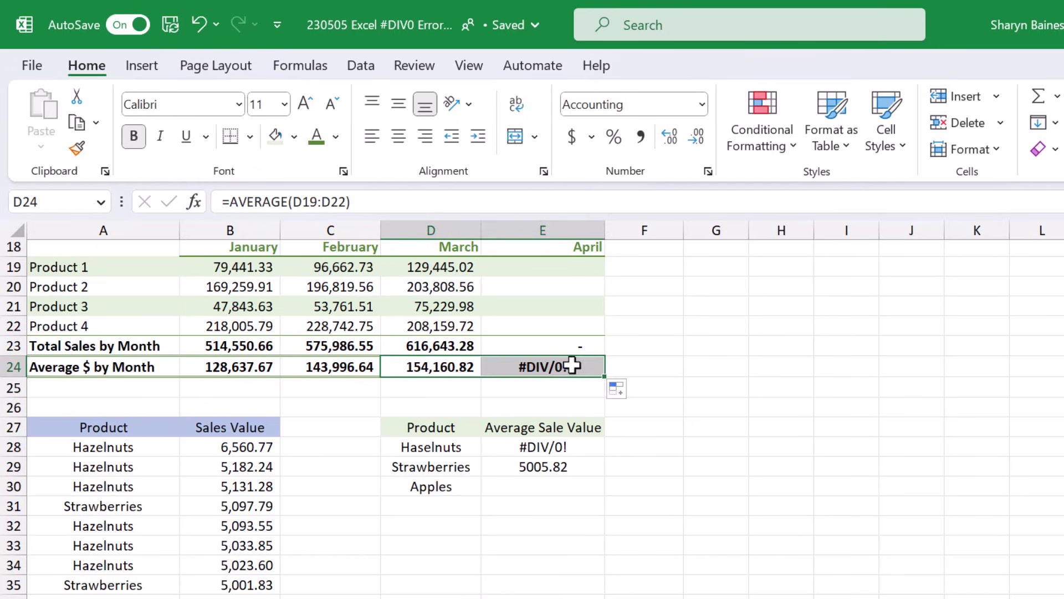
left_click(548, 366)
key("F2")
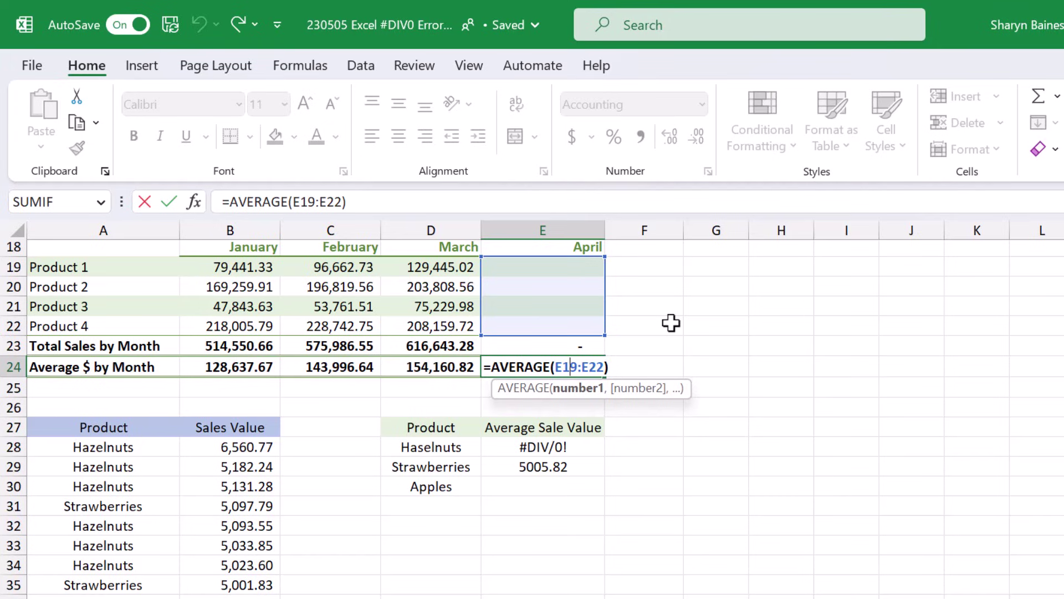
key("Return")
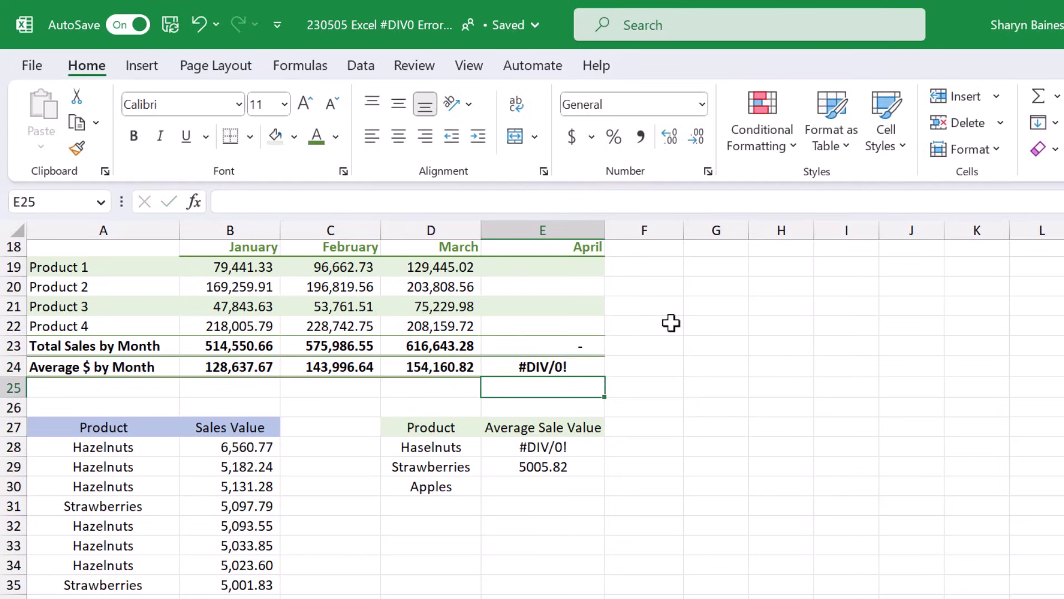
left_click(582, 365)
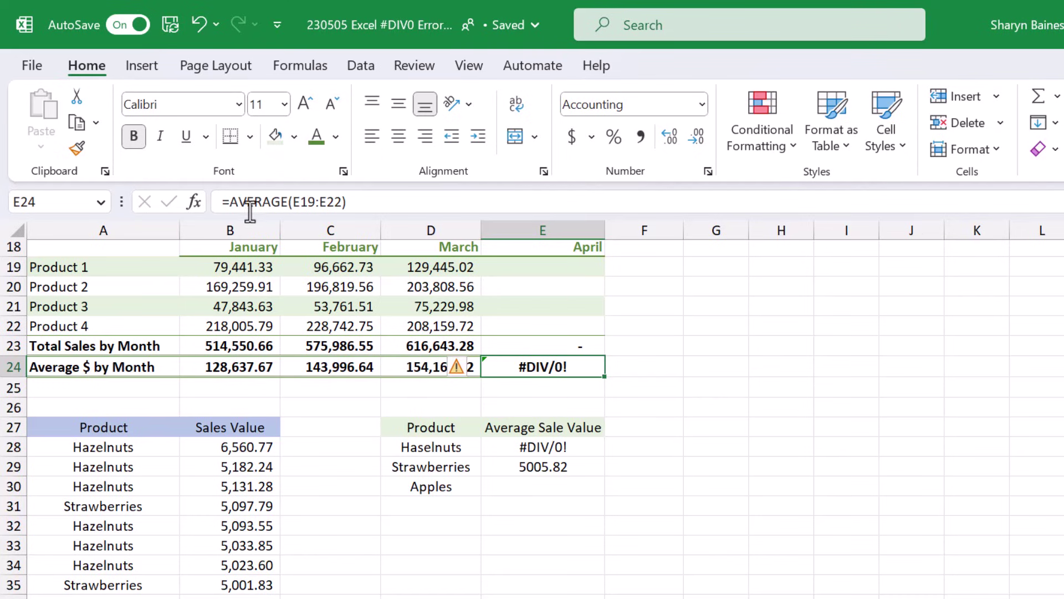
Change E24's formula to =IFERROR(AVERAGE(E19:E22),"") so April's average shows blank.
left_click(229, 202)
type("iferror")
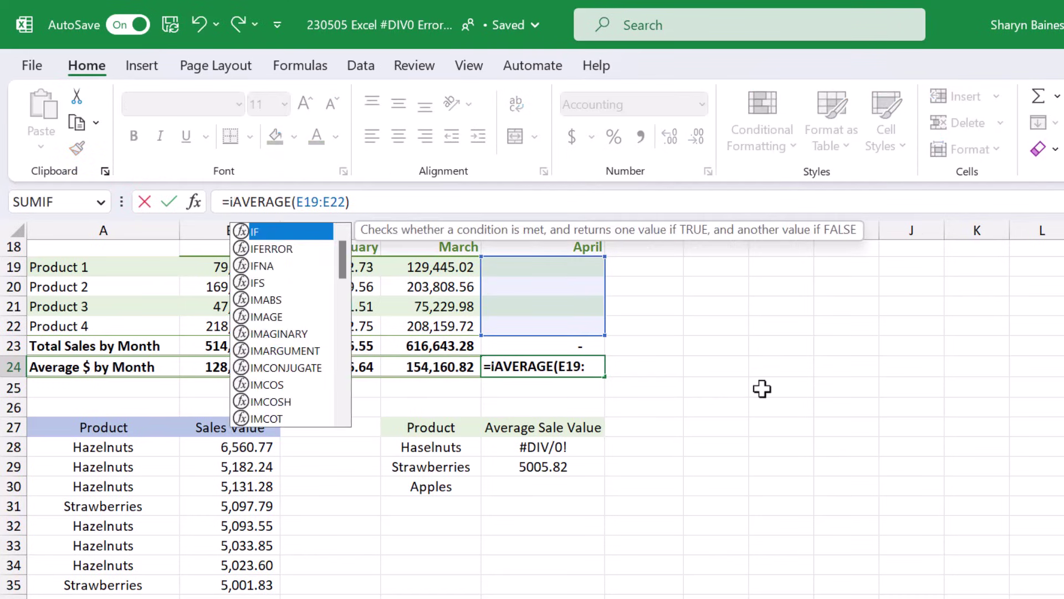
type("(")
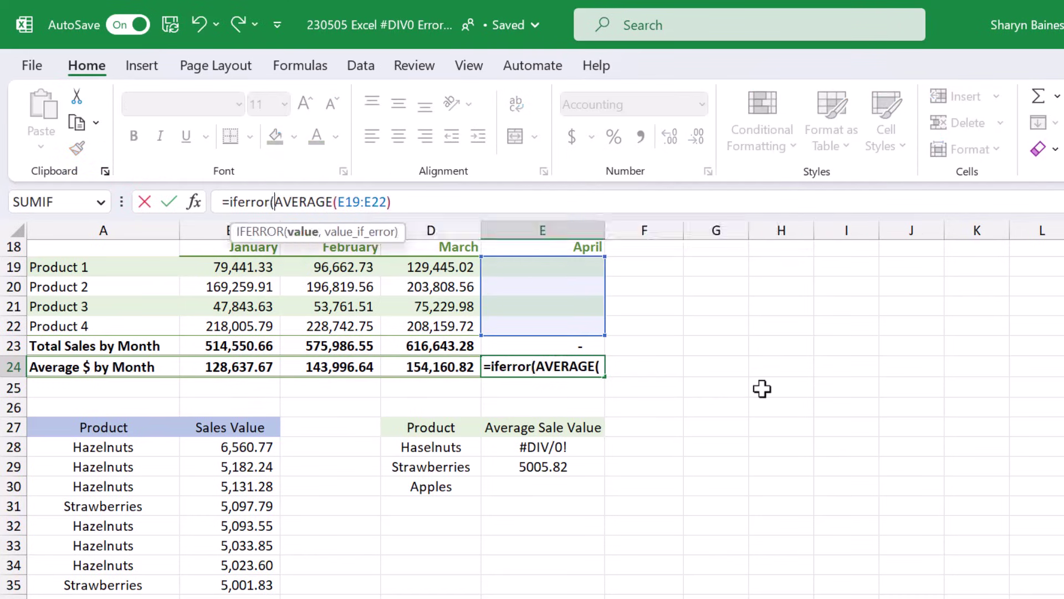
left_click(484, 197)
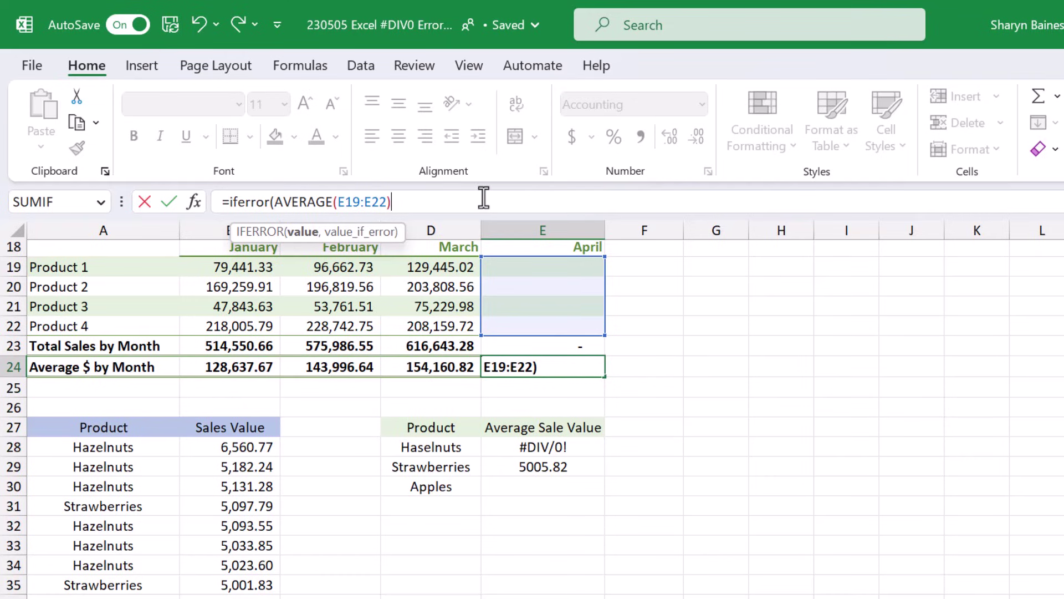
type(",\"\")")
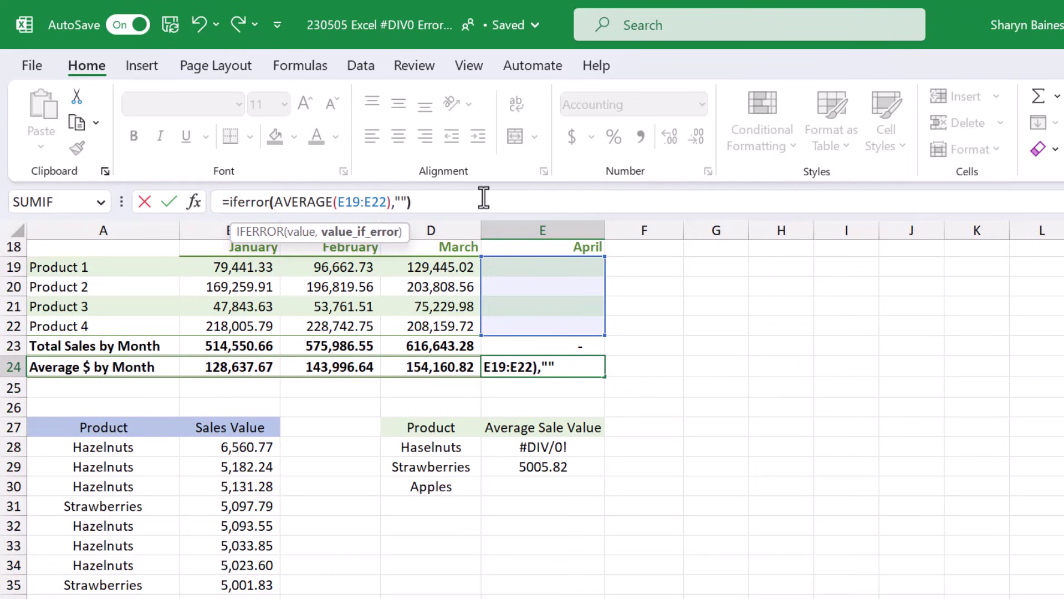
key("Return")
Copy March's product sales D19:D22 into April so E24 shows 154,160.82.
key("Up")
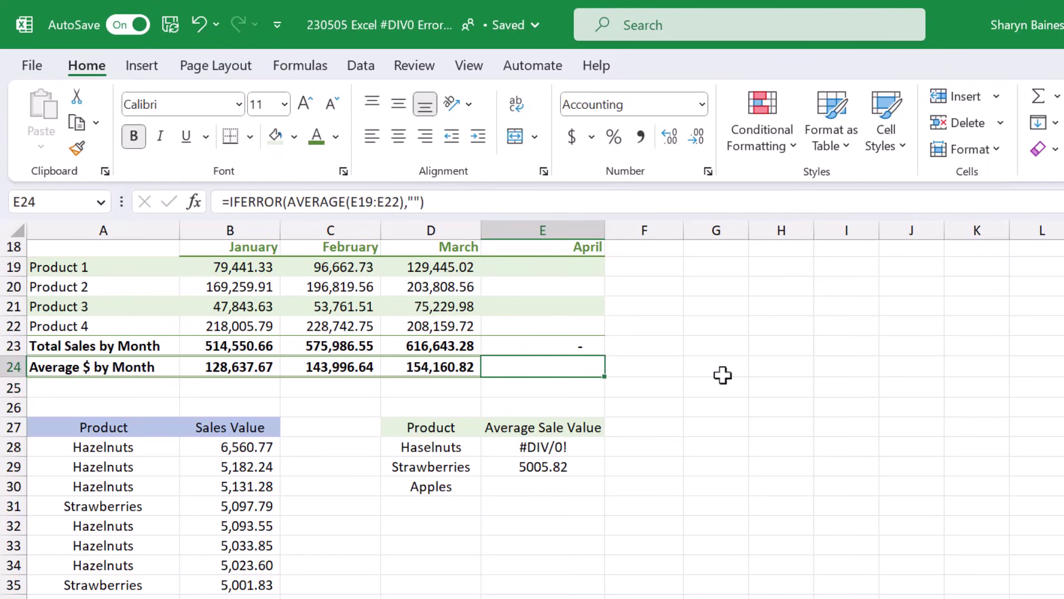
left_click_drag(455, 275, 581, 332)
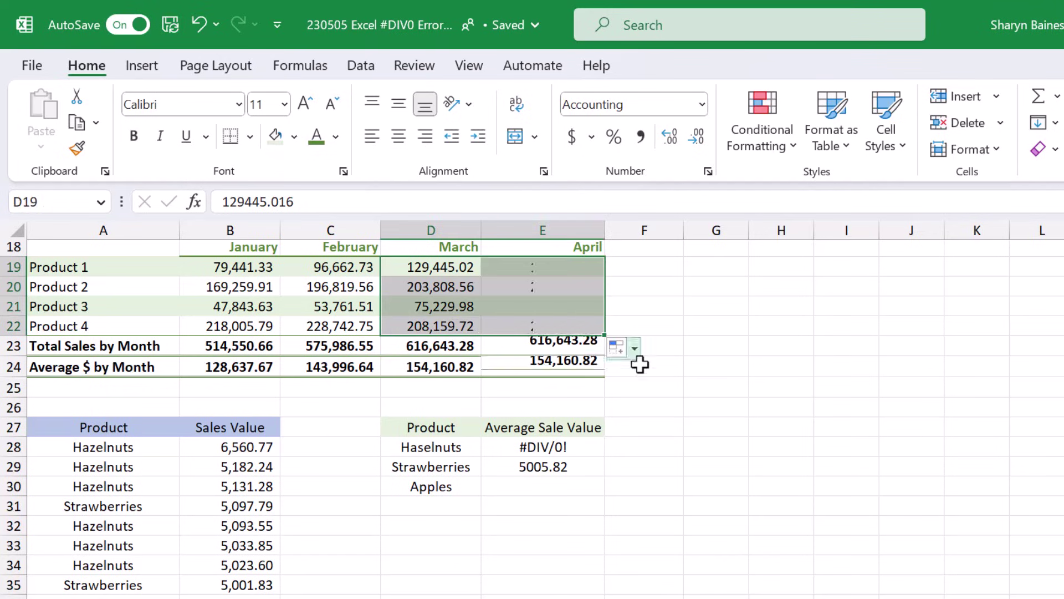
left_click(581, 366)
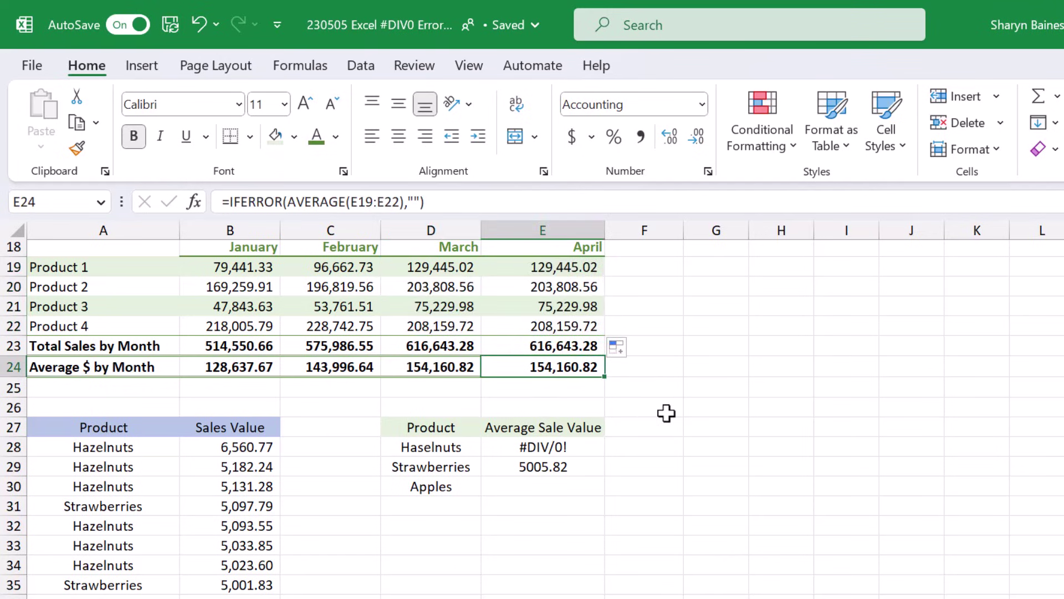